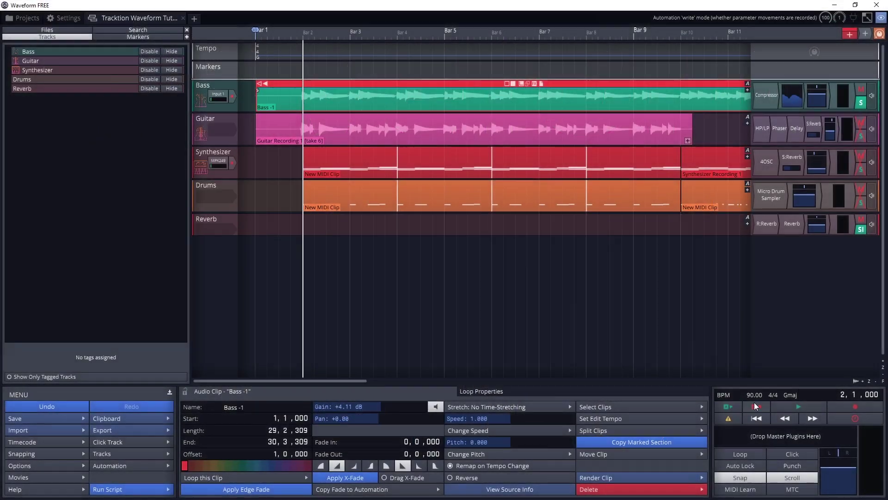
# Play the song, then lower the Bass volume and pan it right.
pyautogui.click(798, 407)
pyautogui.click(817, 95)
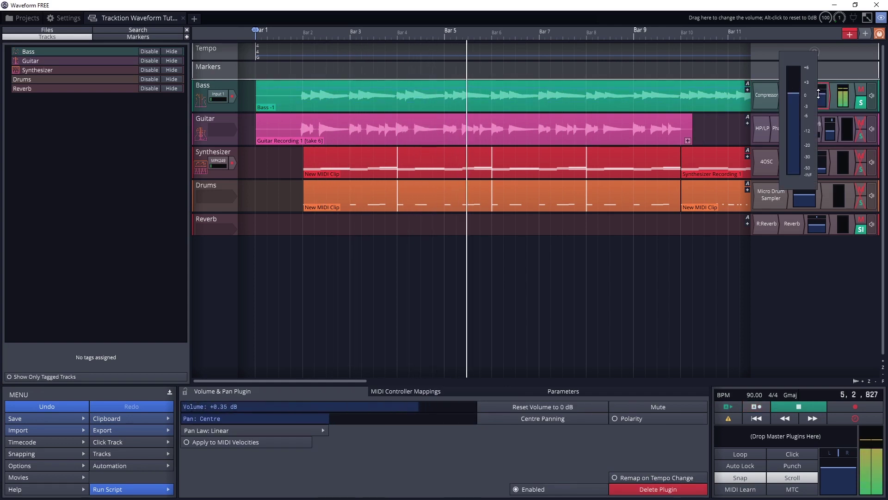
pyautogui.moveTo(818, 94); pyautogui.dragTo(809, 107)
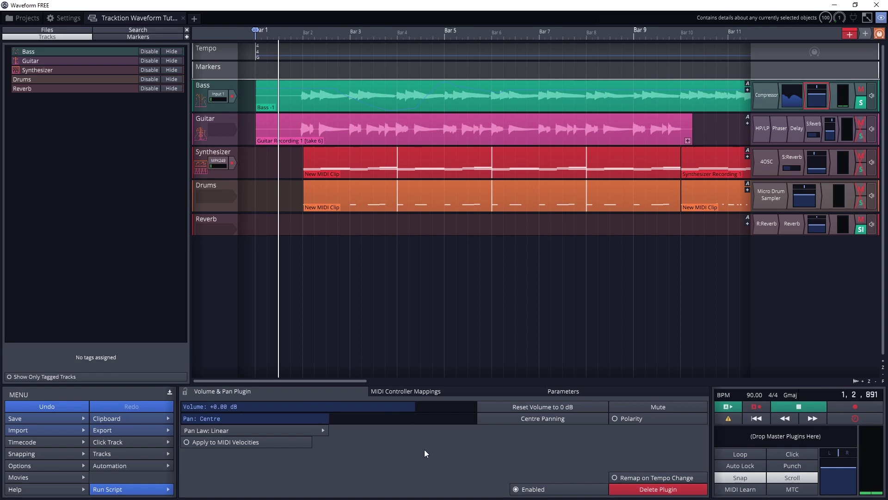
# Add an automation lane under Bass assigned to the Volume & Pan Plugin Pan.
pyautogui.click(747, 90)
pyautogui.click(648, 91)
pyautogui.click(747, 123)
pyautogui.click(532, 172)
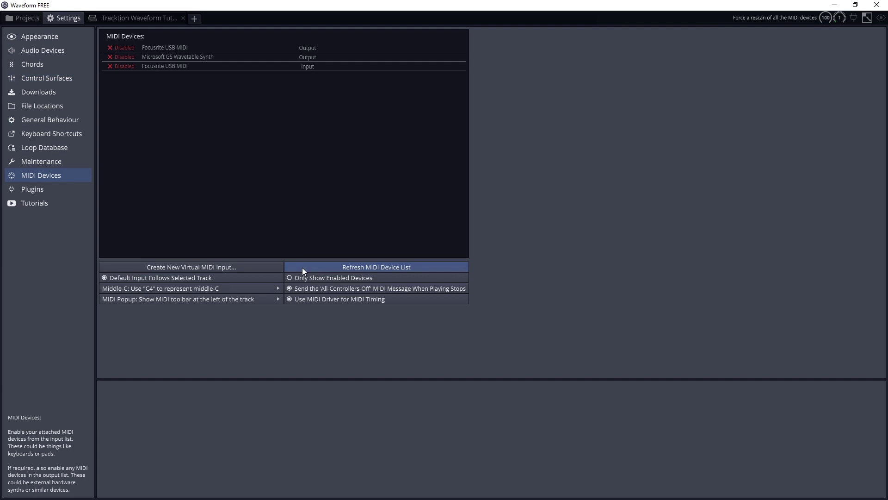
# Add the AKAI MPK249 control surface, view its mappings, and render the song to MP3.
pyautogui.click(303, 267)
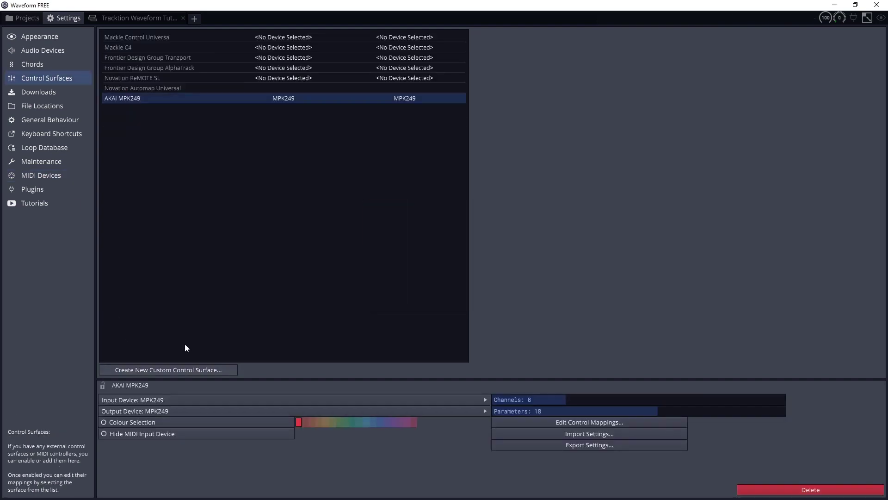
pyautogui.click(579, 422)
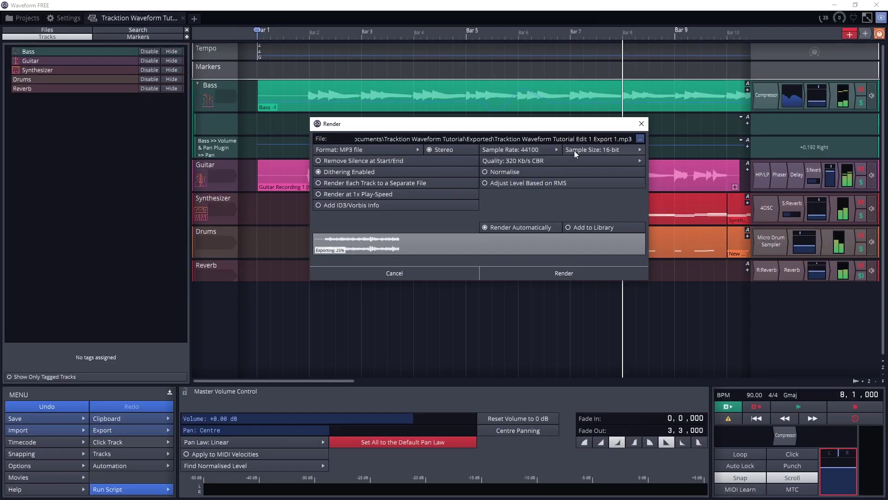
pyautogui.click(535, 273)
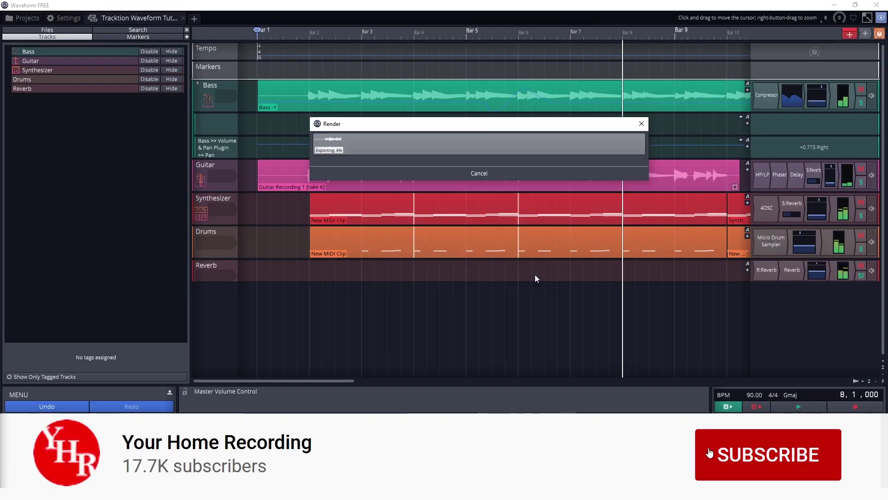
pyautogui.scroll(-3, 318, 273)
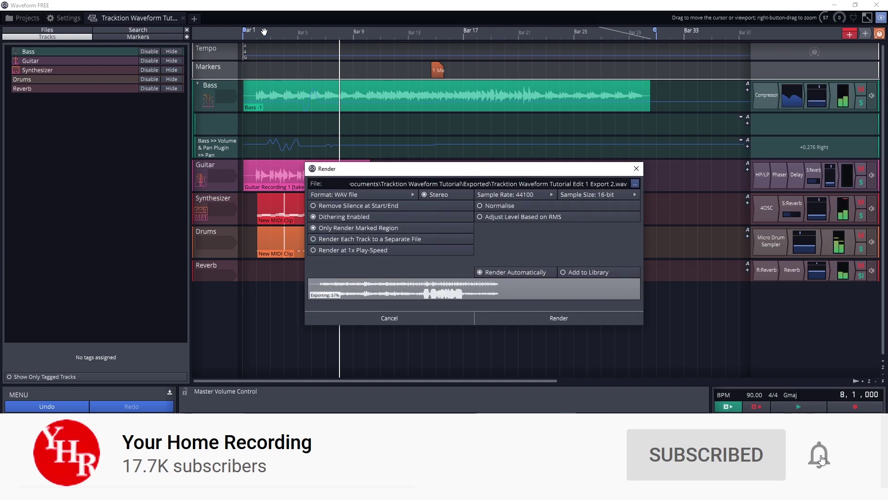
# Render the song to a file.
pyautogui.click(509, 320)
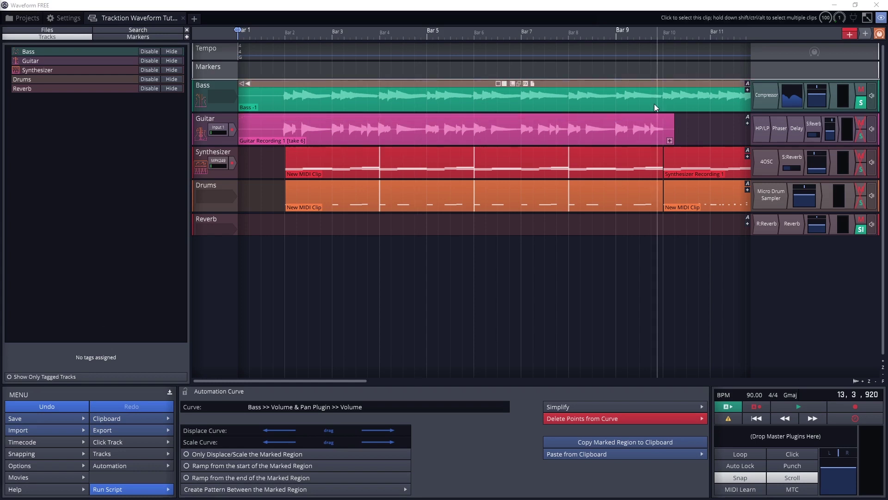
# Show the Bass Volume curve and drop a point at bar 10 to -24.23 dB.
pyautogui.click(747, 84)
pyautogui.moveTo(722, 114)
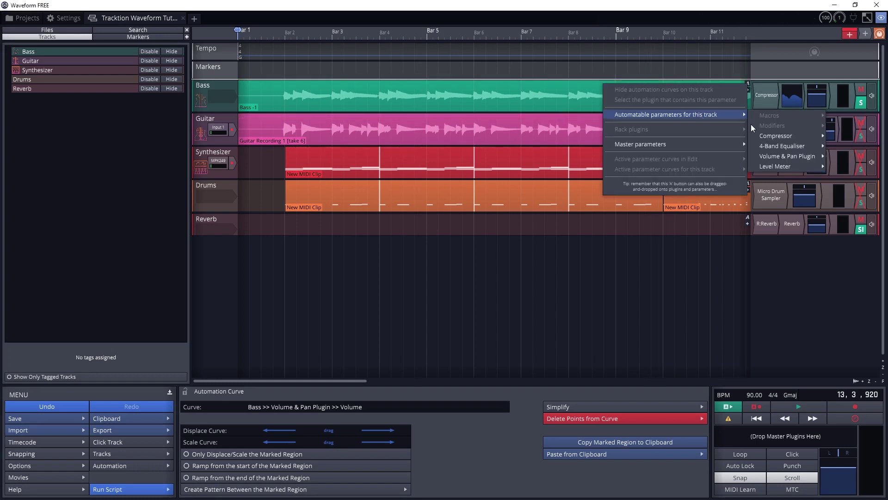
pyautogui.moveTo(782, 163)
pyautogui.click(847, 172)
pyautogui.click(662, 93)
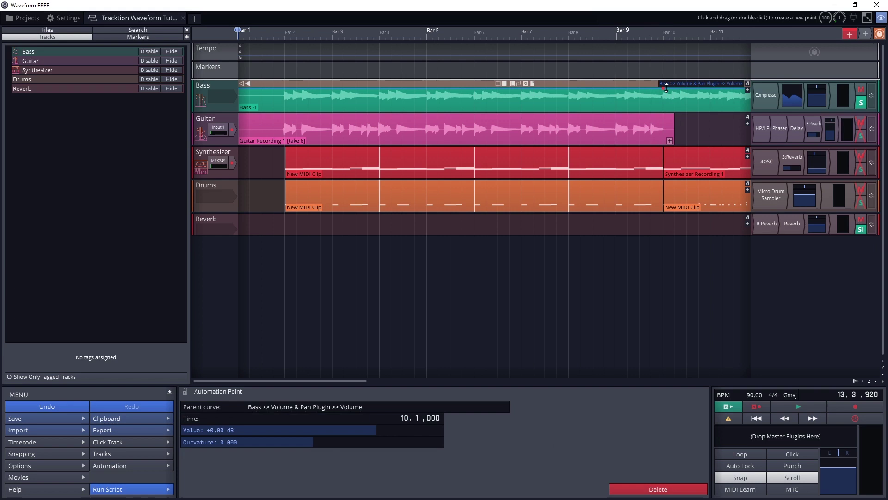
pyautogui.moveTo(669, 87); pyautogui.dragTo(662, 108)
pyautogui.click(615, 102)
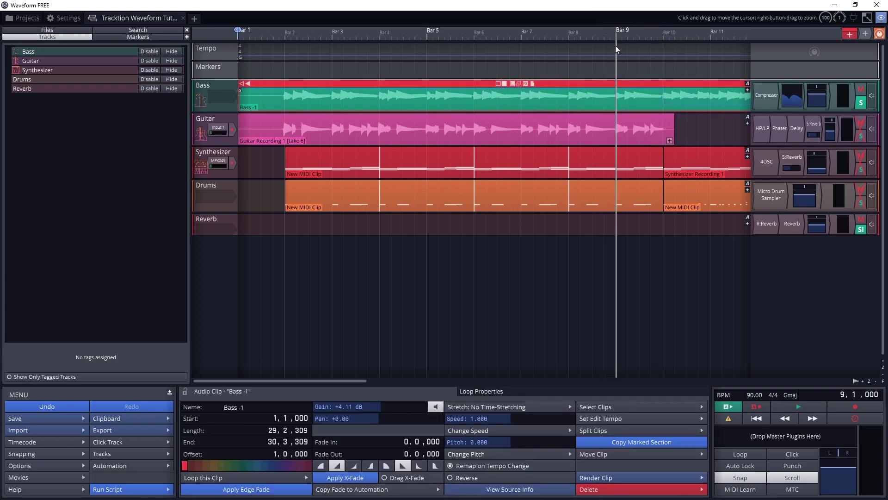
# Add an empty automation track below Bass and show the Bass Volume curve in it.
pyautogui.click(748, 90)
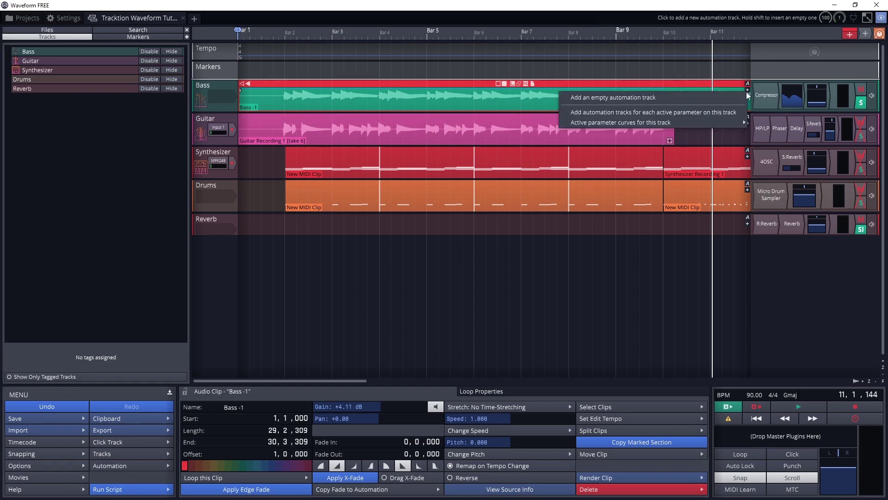
pyautogui.click(737, 98)
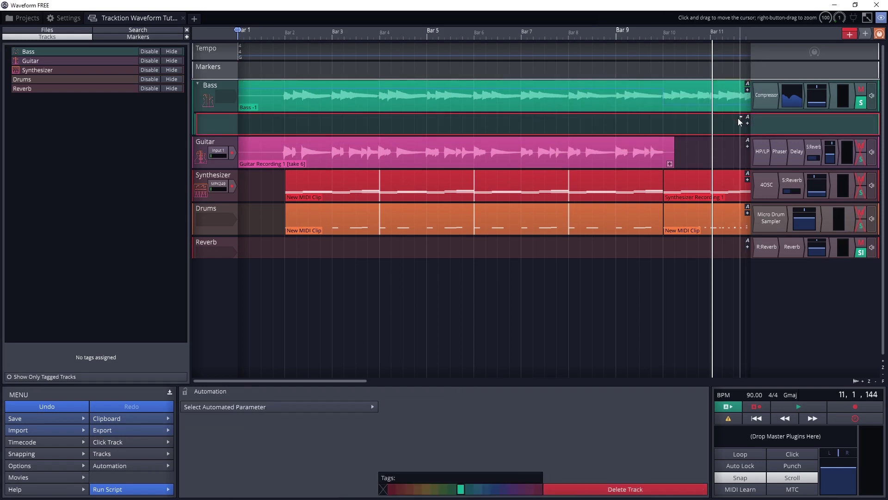
pyautogui.click(748, 118)
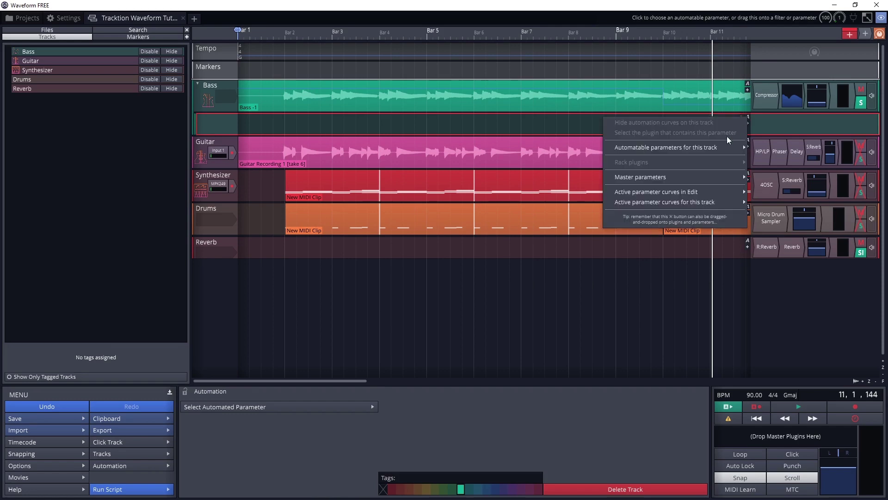
pyautogui.moveTo(716, 149)
pyautogui.moveTo(778, 191)
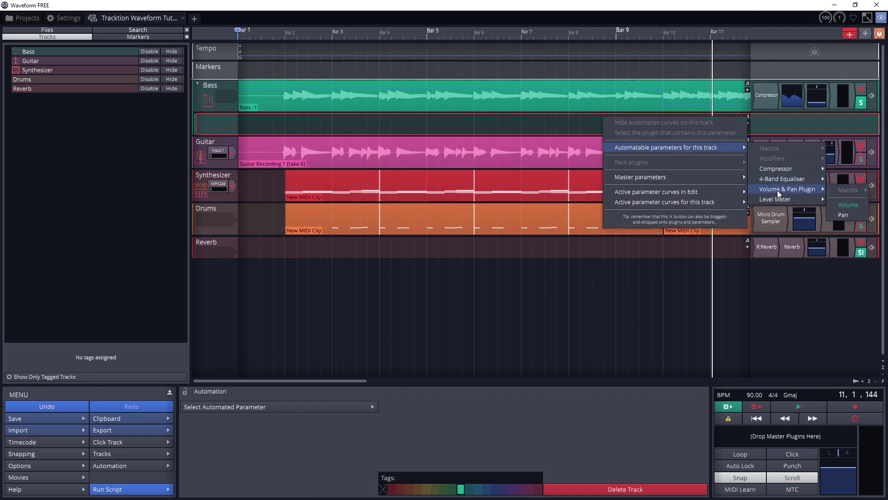
pyautogui.click(835, 206)
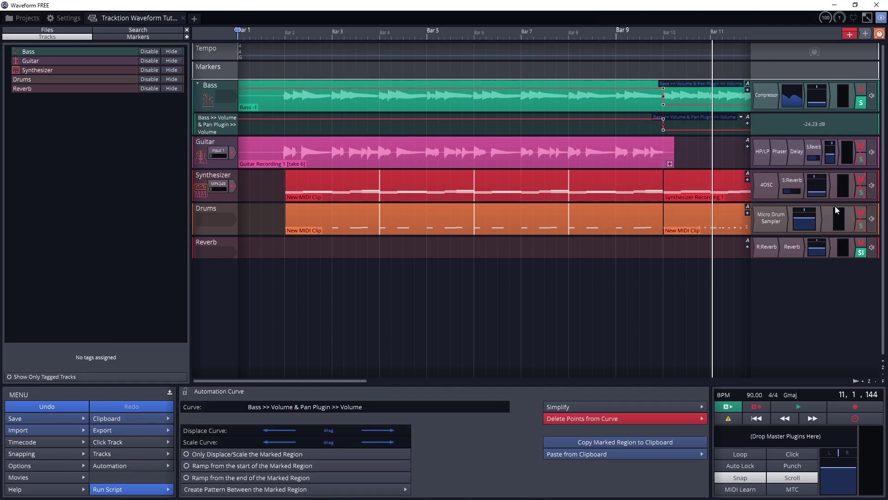
pyautogui.click(748, 85)
# Add a point on the Bass volume curve near bar 8 and pull it down to -11.68 dB.
pyautogui.press('Escape')
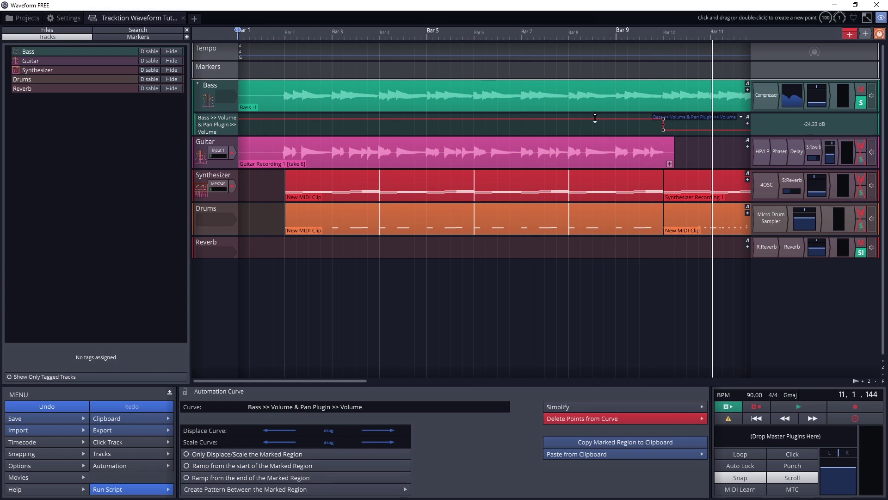
pyautogui.moveTo(596, 118); pyautogui.dragTo(606, 119)
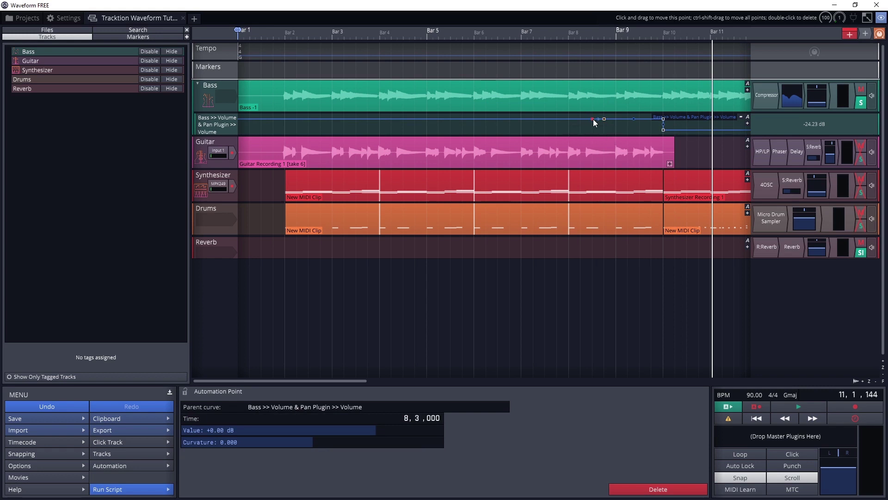
pyautogui.moveTo(594, 119); pyautogui.dragTo(568, 126)
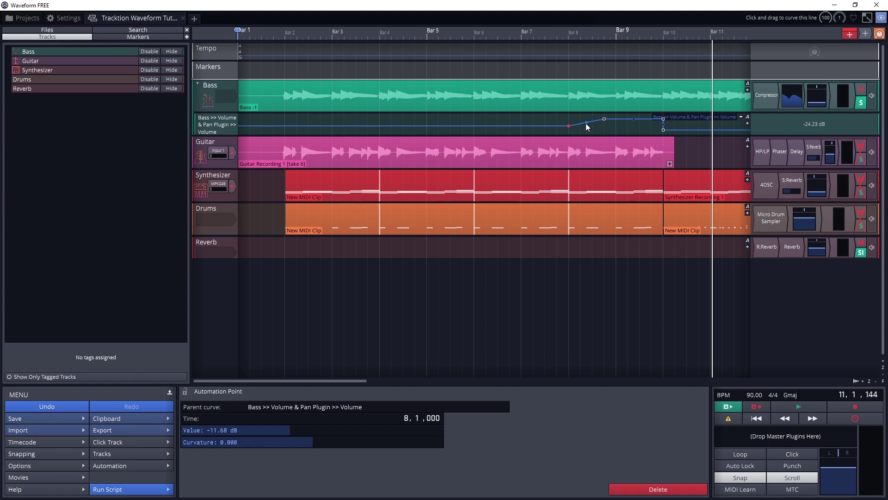
pyautogui.moveTo(591, 124); pyautogui.dragTo(593, 123)
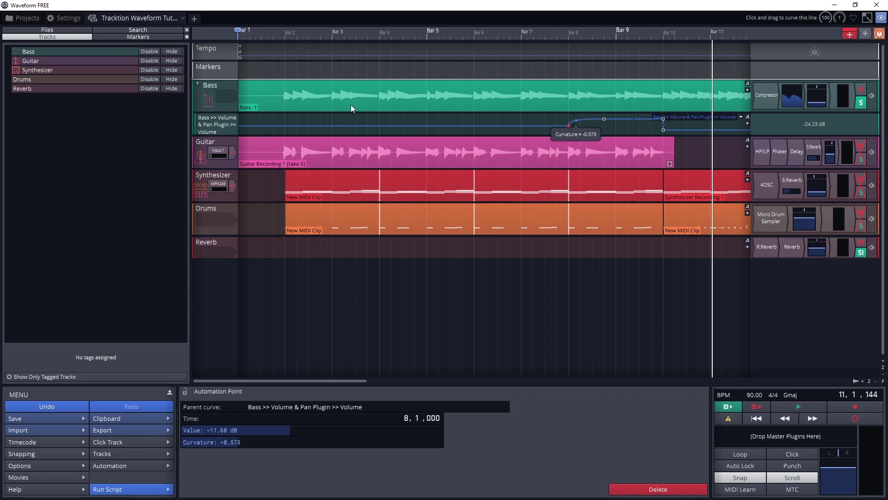
# Set the rise back to 0 dB to curvature 0.680, previewing the dip with playback.
pyautogui.click(565, 133)
pyautogui.press('space')
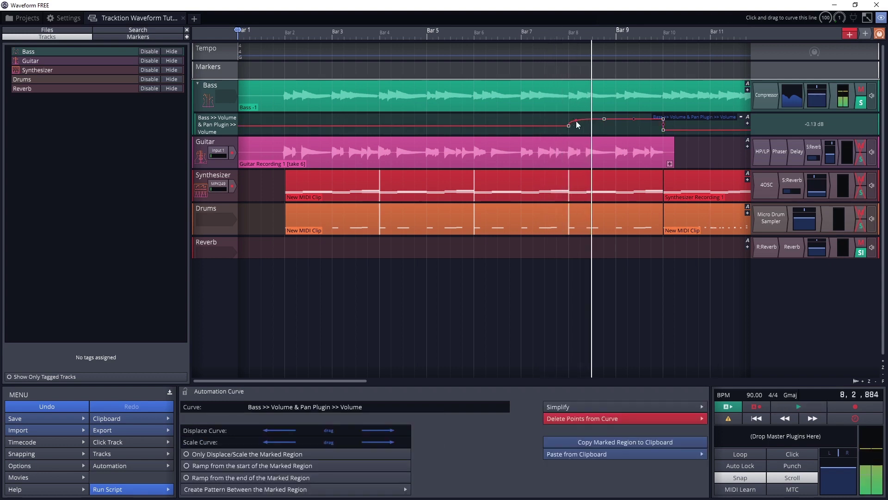
pyautogui.press('space')
pyautogui.moveTo(578, 122); pyautogui.dragTo(554, 131)
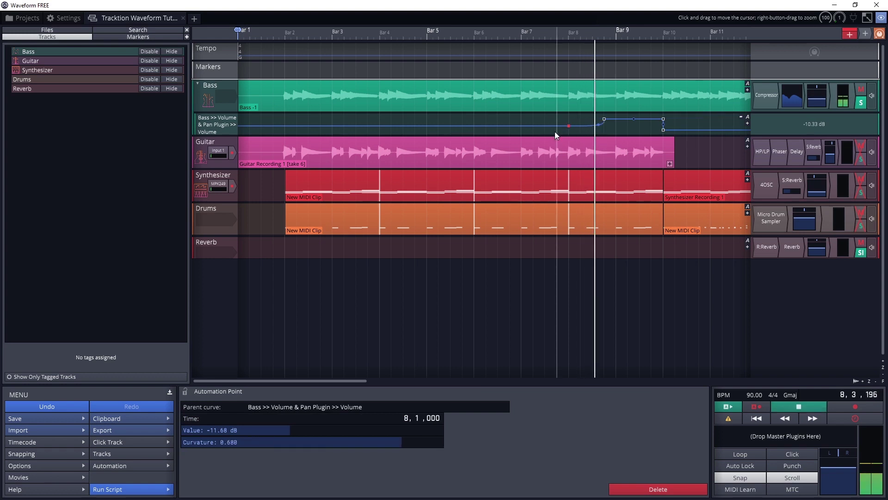
pyautogui.press('space')
pyautogui.click(602, 124)
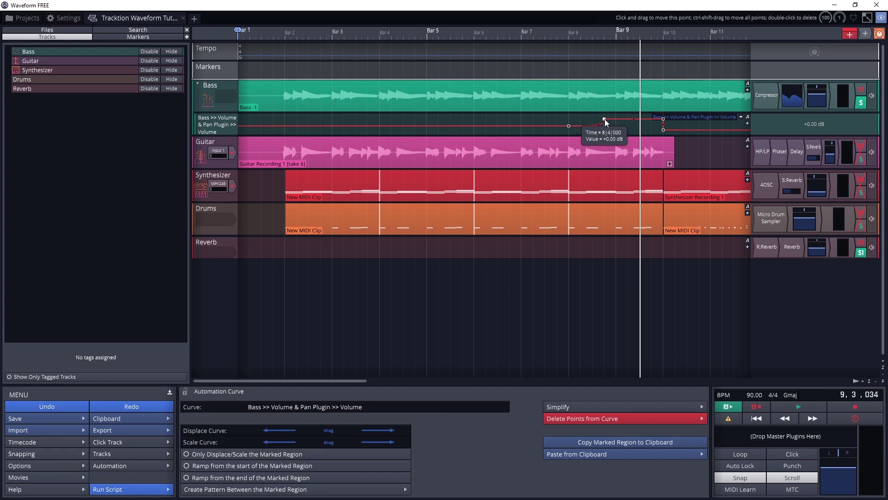
pyautogui.click(604, 119)
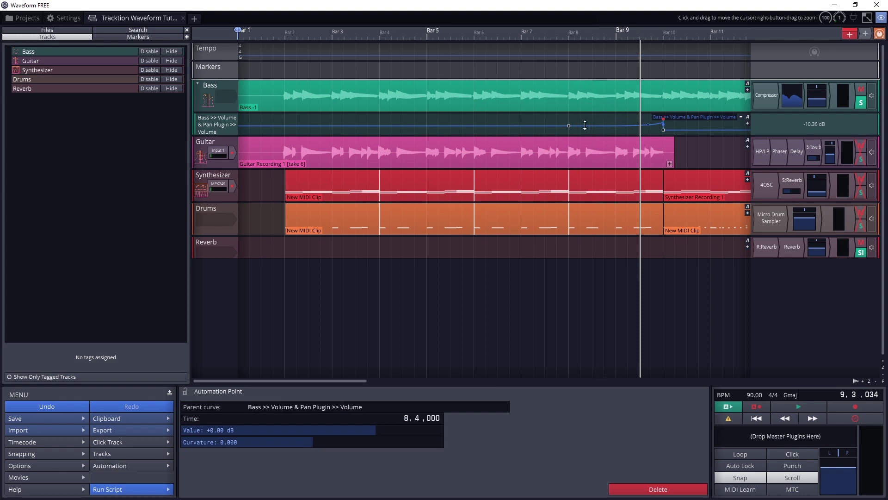
pyautogui.click(396, 109)
# Show the Bass Volume & Pan Plugin volume curve on the clip and inspect the bar 10 point.
pyautogui.click(749, 86)
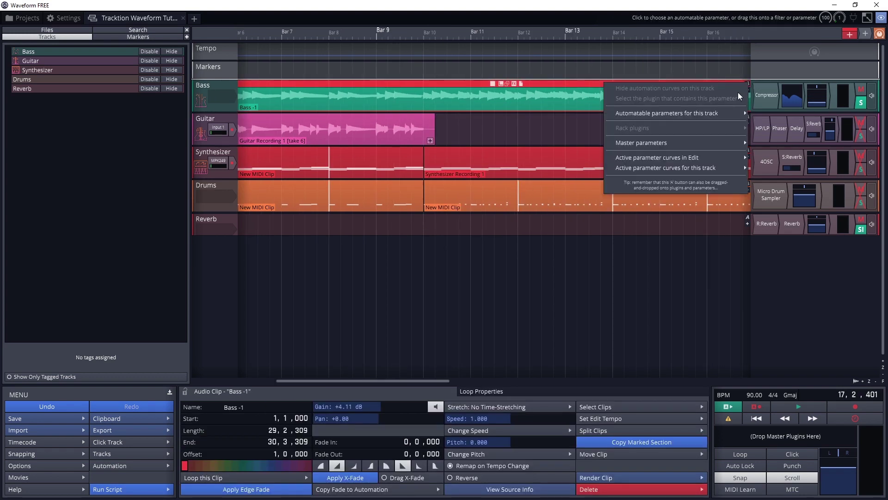
pyautogui.moveTo(707, 112)
pyautogui.moveTo(780, 157)
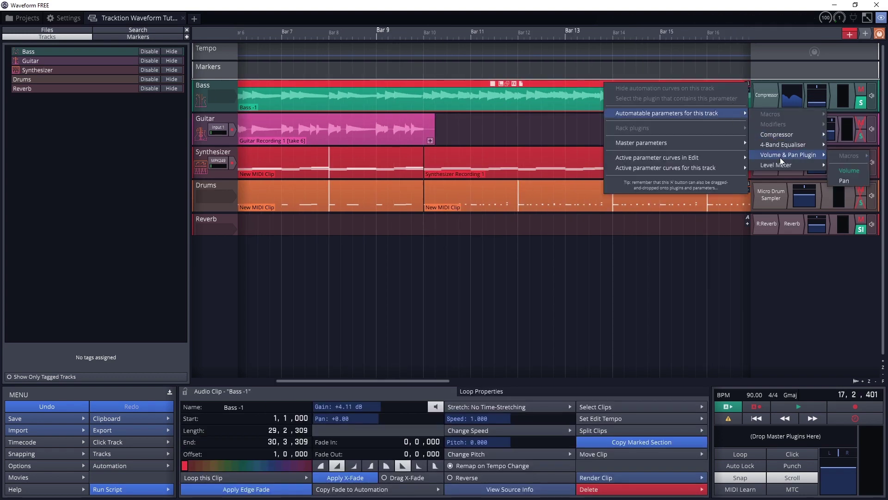
pyautogui.click(846, 171)
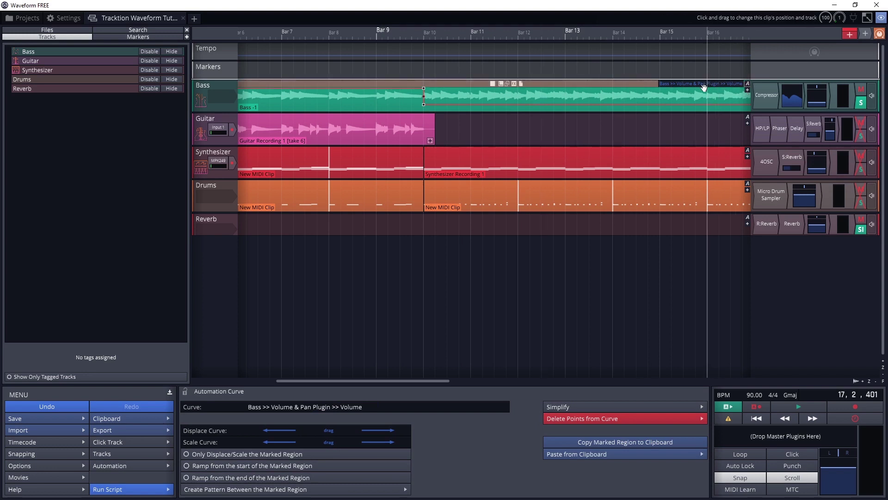
pyautogui.click(424, 88)
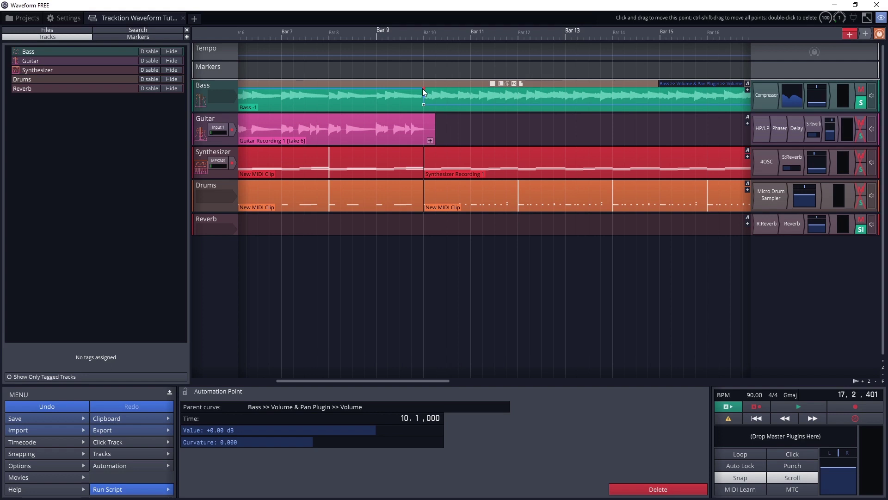
pyautogui.click(431, 105)
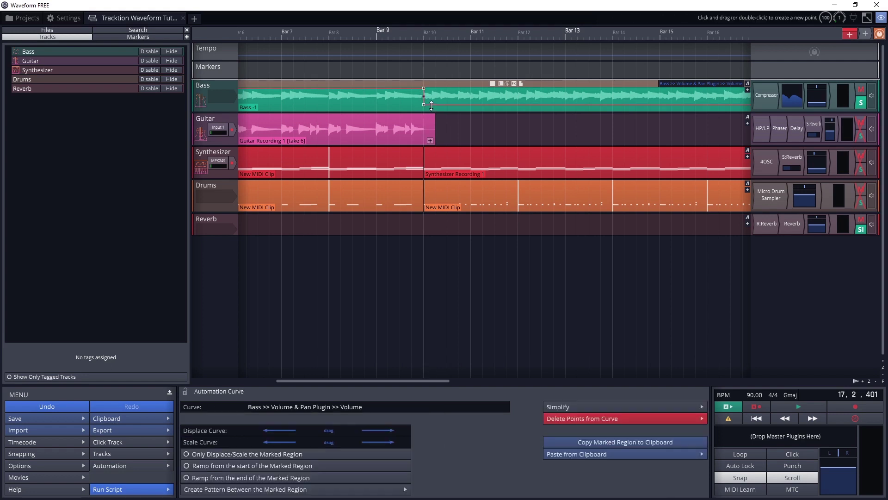
# Reselect the Bass clip and bring its volume automation curve back into view.
pyautogui.click(706, 83)
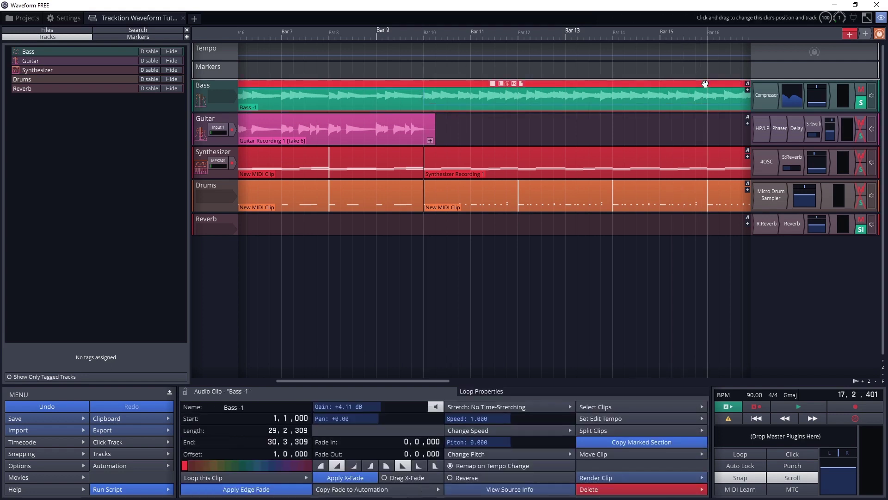
pyautogui.click(748, 83)
pyautogui.moveTo(720, 114)
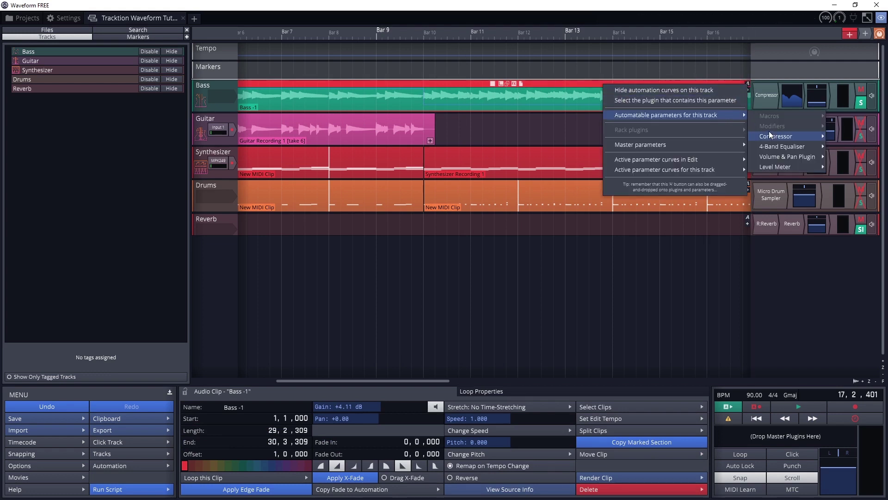
pyautogui.moveTo(789, 157)
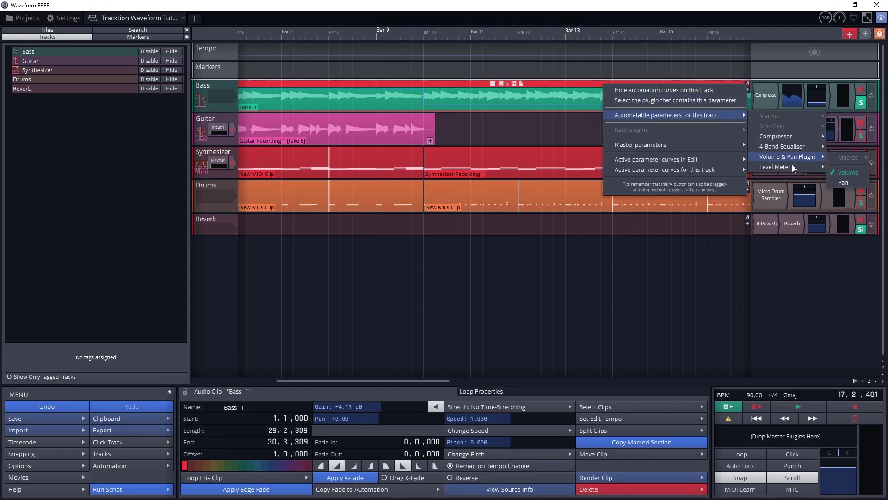
pyautogui.click(833, 172)
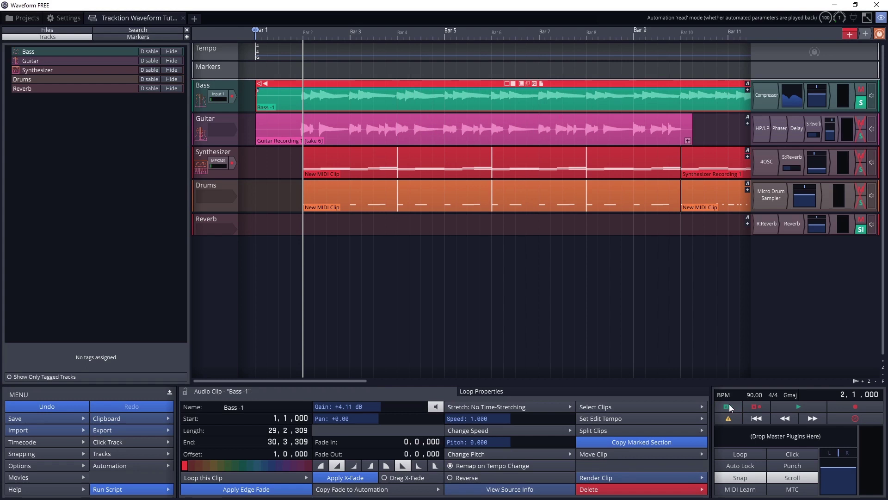
# With automation write on, pull the Bass volume to about -22 dB during playback, then replay from the start.
pyautogui.click(757, 407)
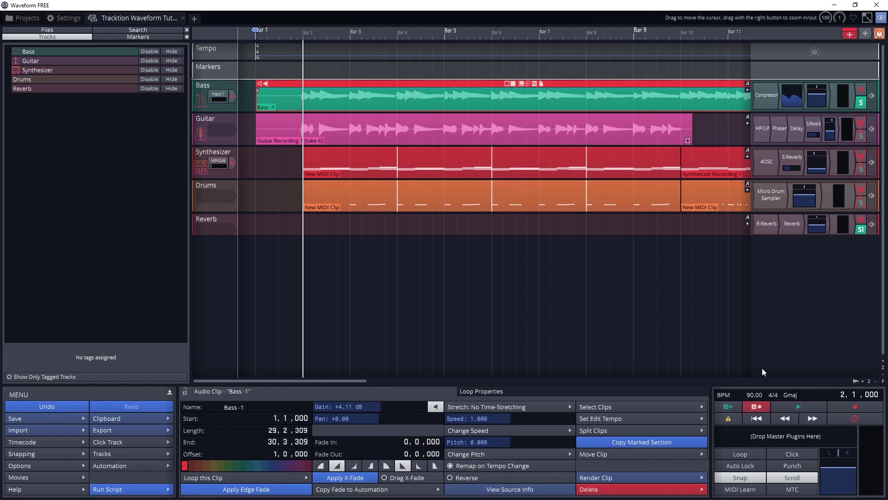
pyautogui.click(814, 408)
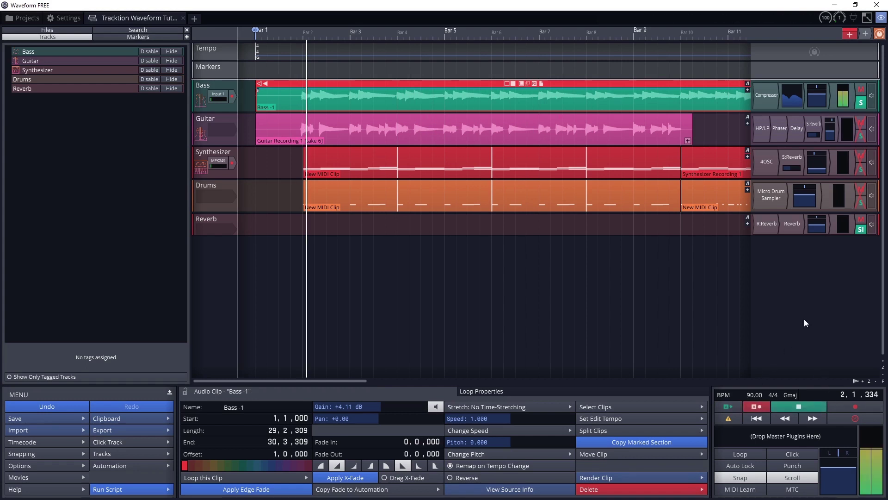
pyautogui.click(821, 97)
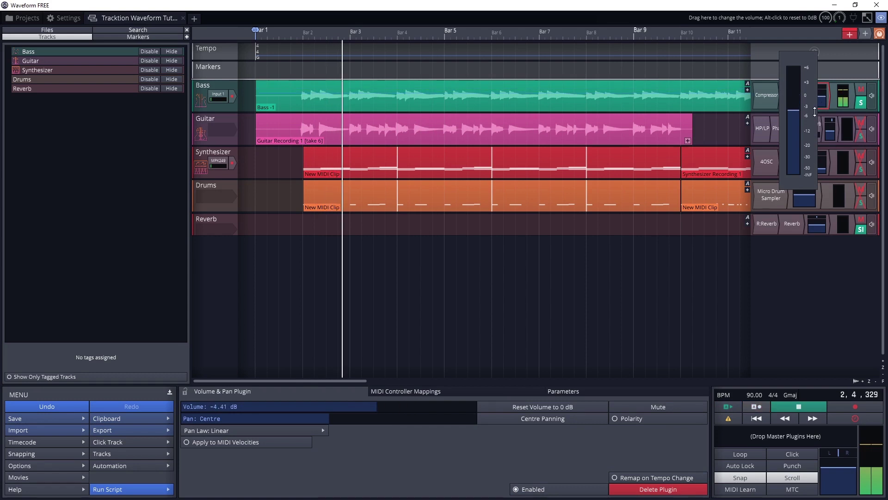
pyautogui.moveTo(820, 97); pyautogui.dragTo(744, 111)
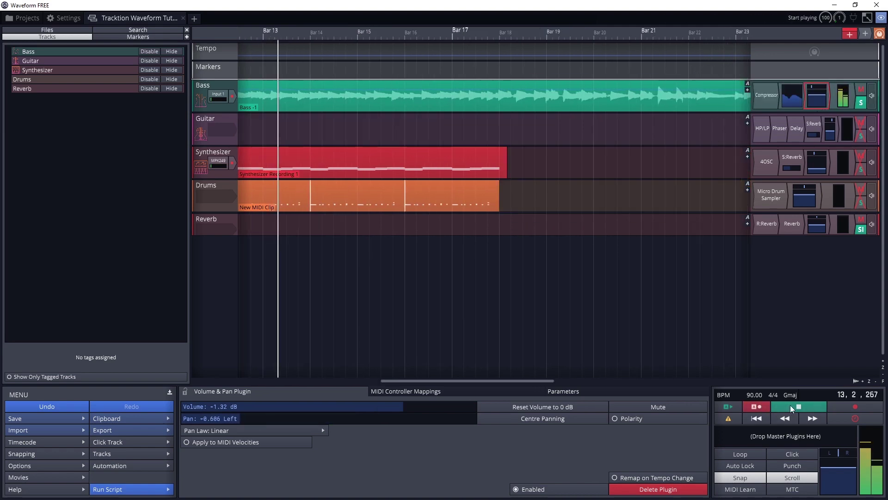
pyautogui.click(791, 406)
pyautogui.click(759, 418)
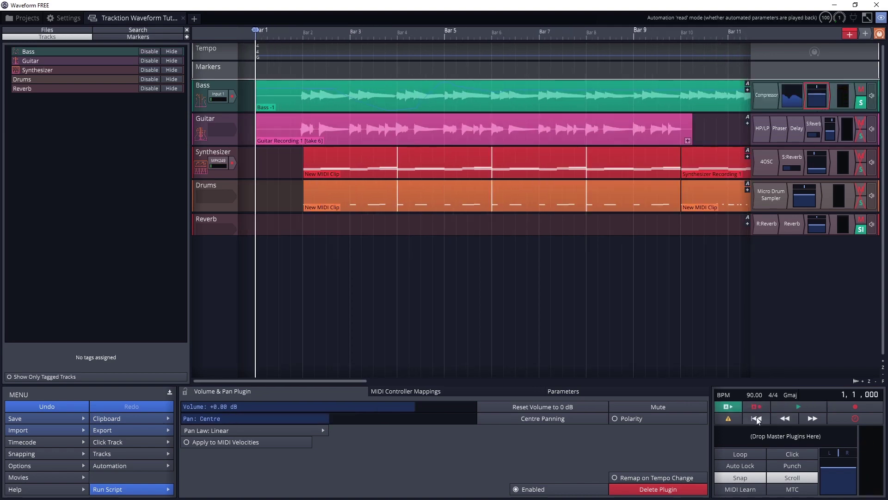
pyautogui.click(797, 404)
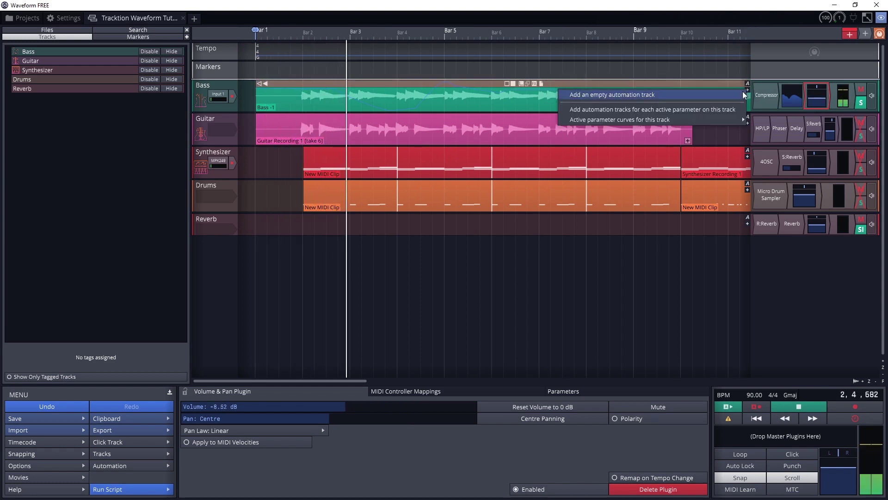
# Add an empty lane under Bass showing the Volume & Pan Plugin Pan curve, and select a point on it.
pyautogui.click(743, 93)
pyautogui.click(747, 123)
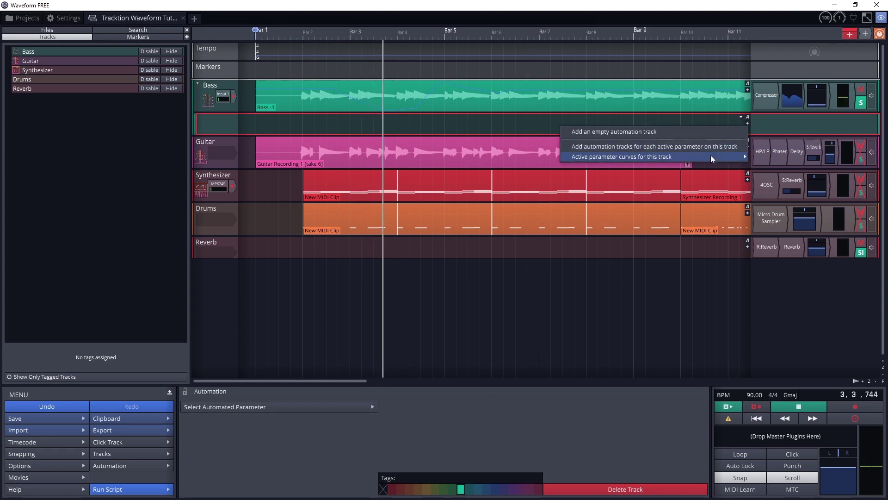
pyautogui.moveTo(710, 156)
pyautogui.click(536, 167)
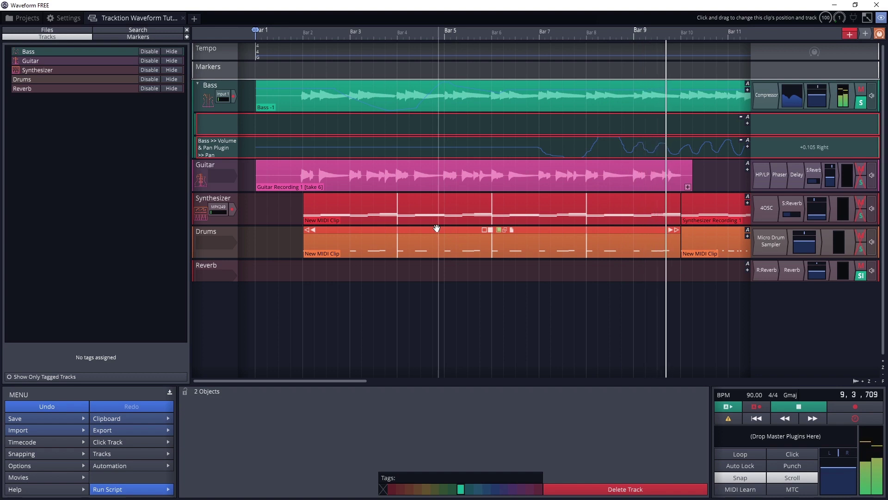
pyautogui.click(591, 154)
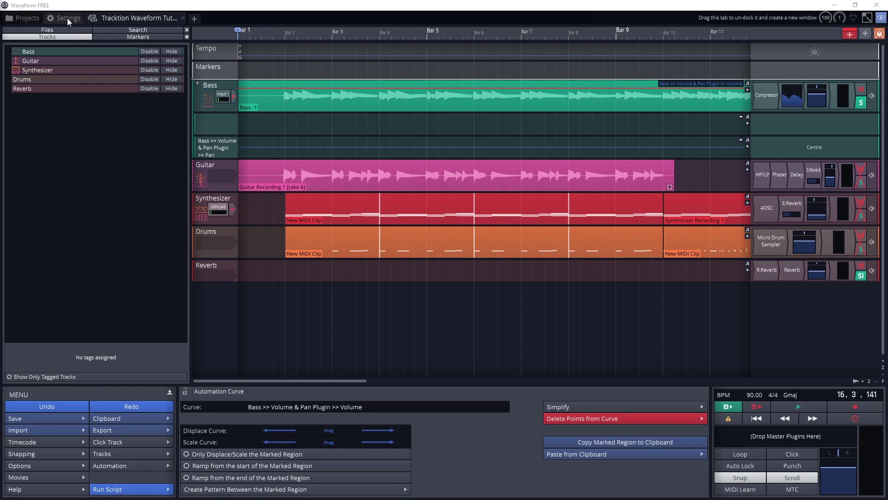
# In Settings > Control Surfaces, create a custom control surface named 'AKAI MPK249'.
pyautogui.click(68, 18)
pyautogui.click(42, 181)
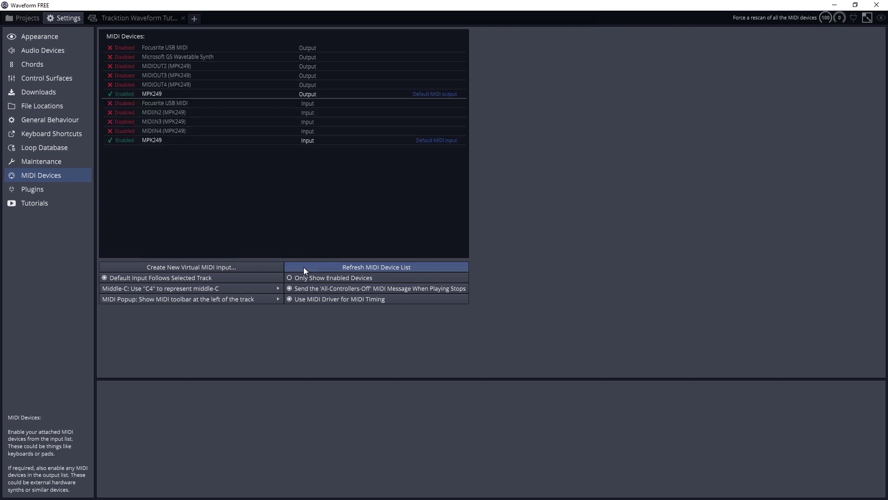
pyautogui.click(49, 82)
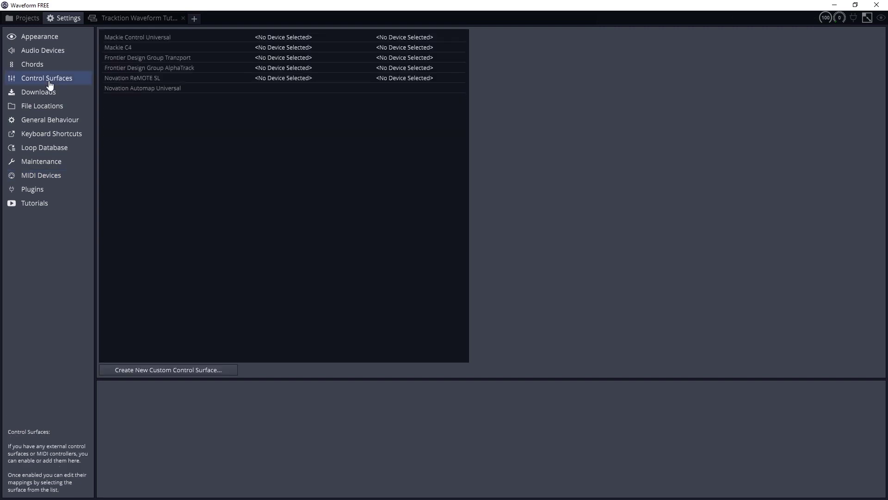
pyautogui.click(136, 373)
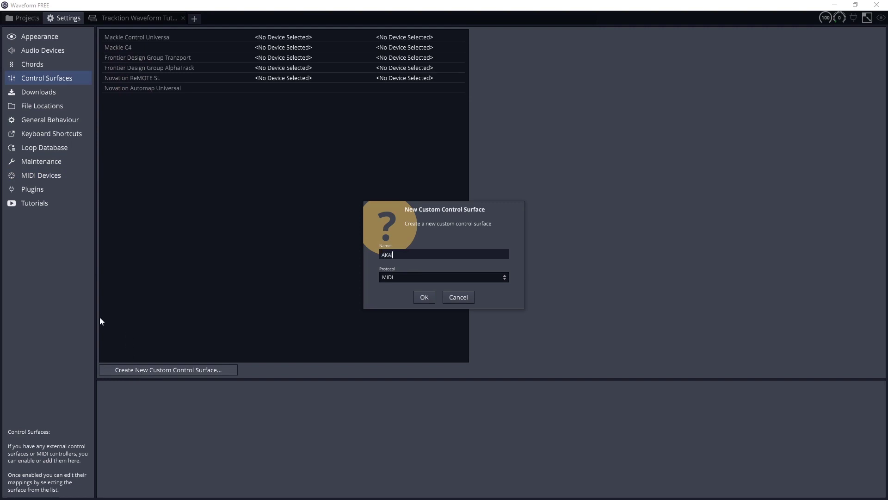
pyautogui.write('AKAI MPK249')
pyautogui.press('Return')
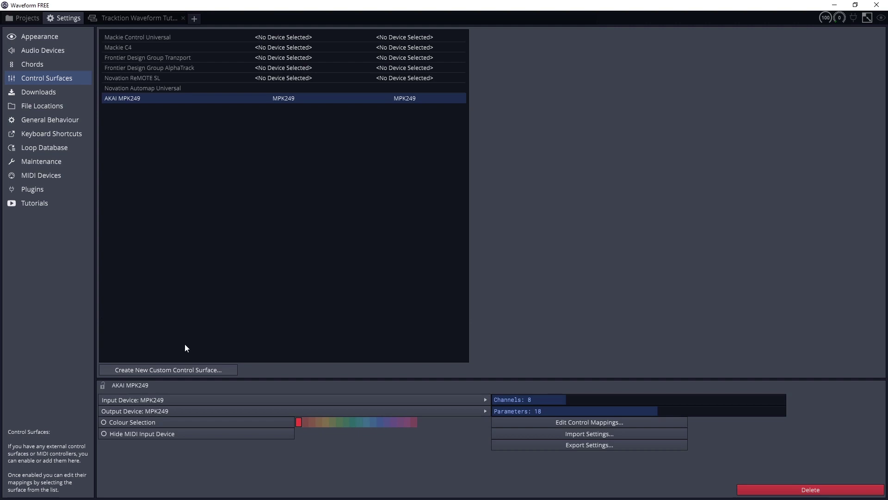
# Set MPK249 as both input and output device and open the control mappings.
pyautogui.click(180, 401)
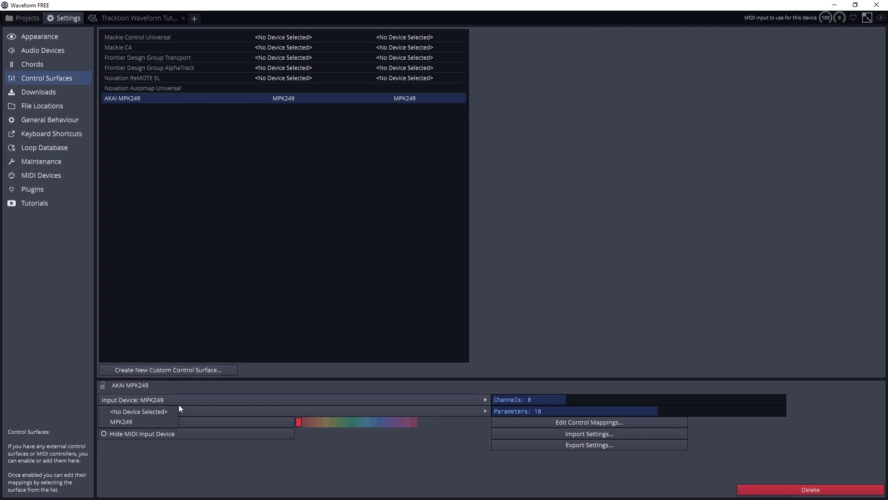
pyautogui.click(154, 423)
pyautogui.click(162, 410)
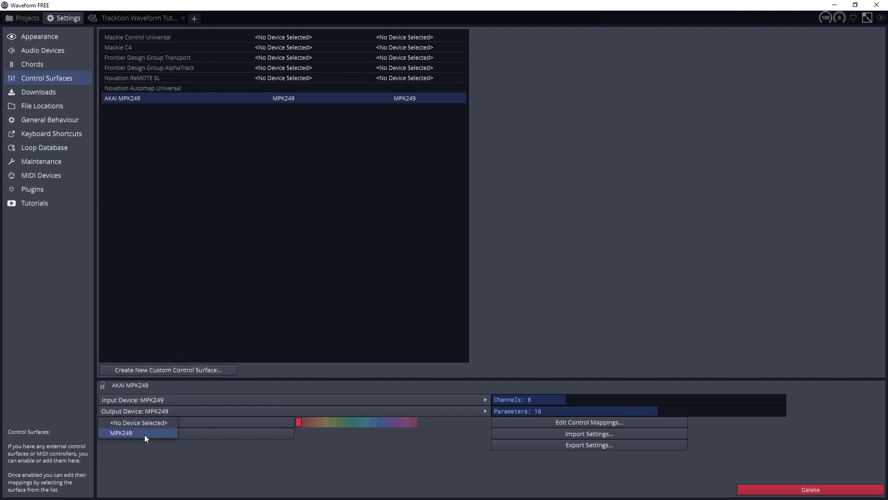
pyautogui.click(144, 433)
pyautogui.click(576, 425)
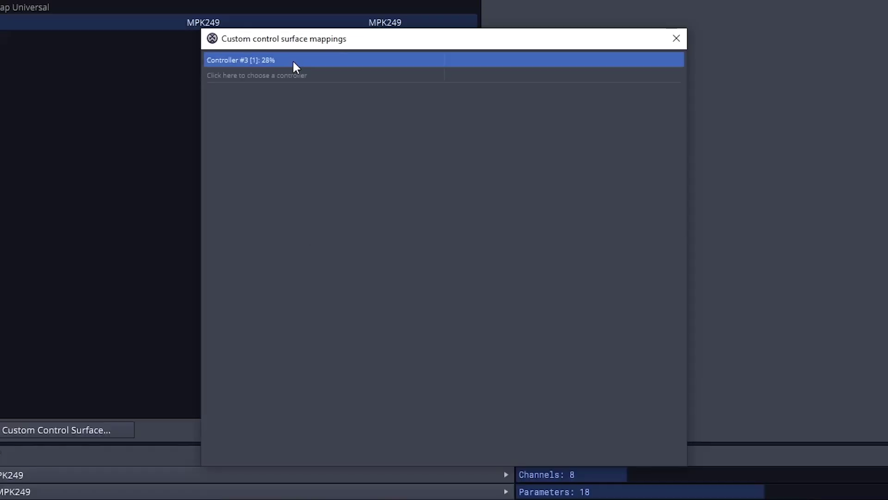
# Map Controllers #3, #18, #28 to Track 1 pan, volume, mute, and #29 to Track 2 mute.
pyautogui.click(464, 123)
pyautogui.moveTo(482, 159)
pyautogui.moveTo(554, 170)
pyautogui.click(676, 163)
pyautogui.click(347, 75)
pyautogui.click(407, 91)
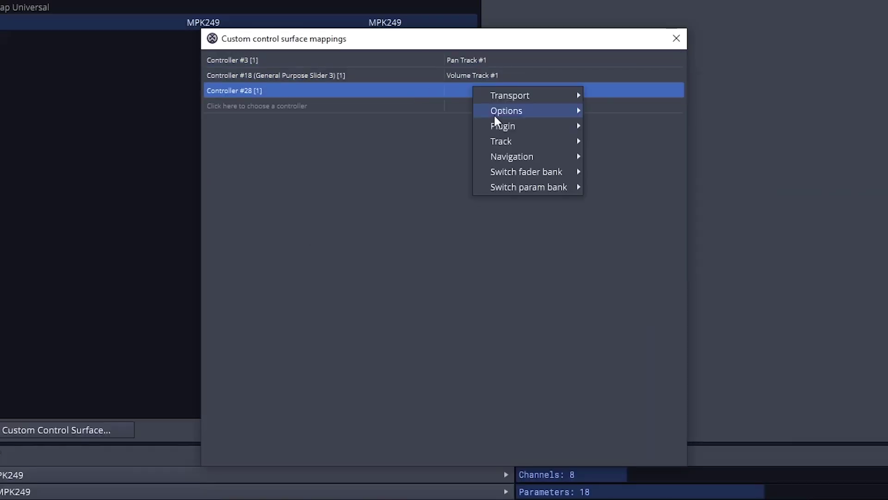
pyautogui.click(657, 198)
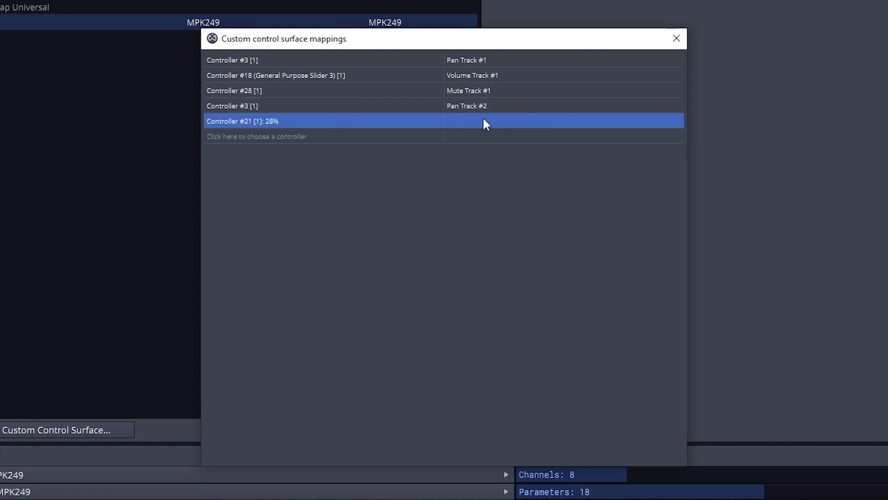
pyautogui.click(483, 138)
pyautogui.moveTo(511, 207)
pyautogui.click(678, 253)
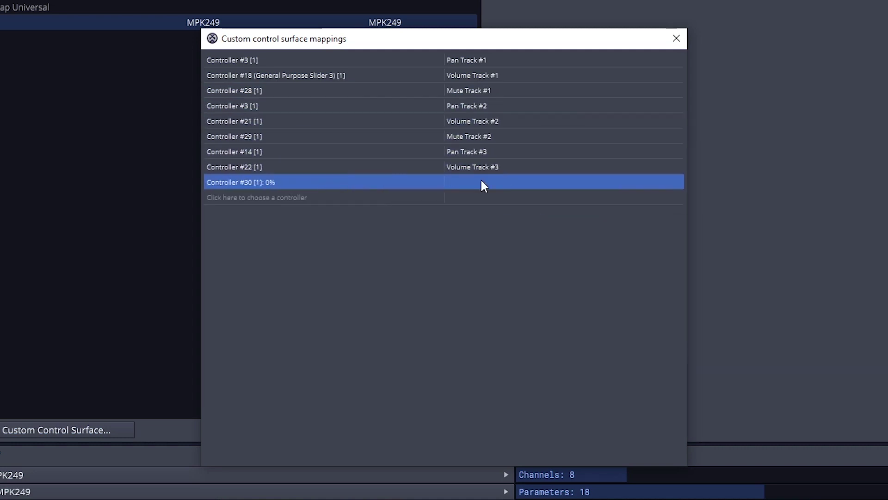
# Map Controllers #15, #23 and #31 to Track 4 pan, volume and mute.
pyautogui.click(467, 197)
pyautogui.click(692, 204)
pyautogui.click(483, 212)
pyautogui.click(692, 240)
pyautogui.click(472, 227)
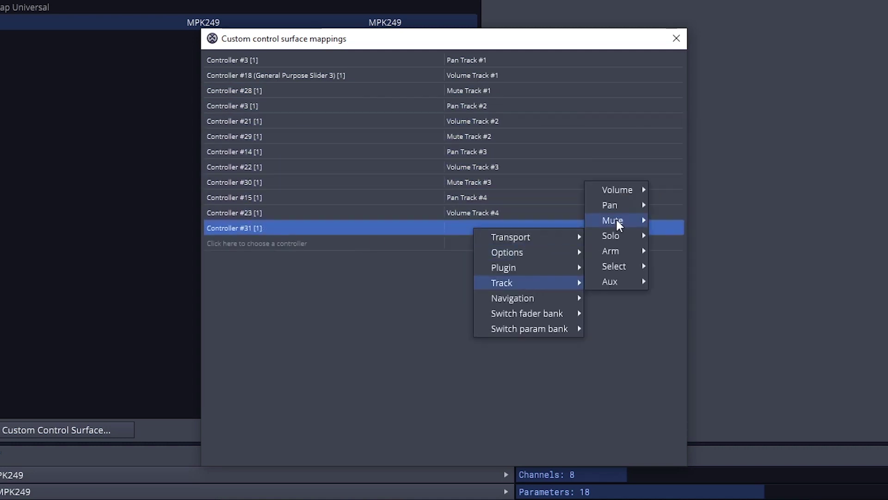
# Map Controllers #16, #24 and #35 to Track 5 pan, volume and mute.
pyautogui.click(689, 293)
pyautogui.click(481, 243)
pyautogui.click(690, 301)
pyautogui.click(494, 259)
pyautogui.click(703, 302)
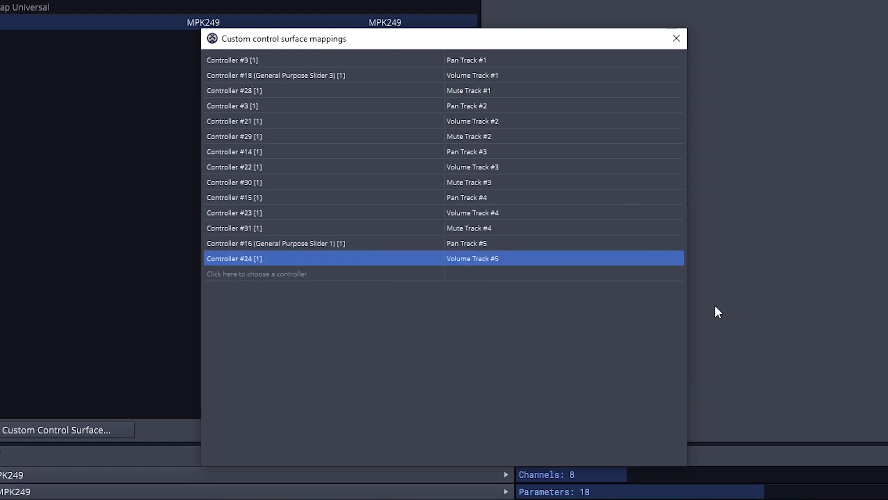
pyautogui.click(463, 275)
pyautogui.moveTo(489, 330)
pyautogui.moveTo(607, 268)
pyautogui.click(671, 266)
# Map Controllers #17, #25 and #41 to Track 6 pan, volume and mute.
pyautogui.click(487, 288)
pyautogui.click(689, 235)
pyautogui.click(465, 304)
pyautogui.click(680, 250)
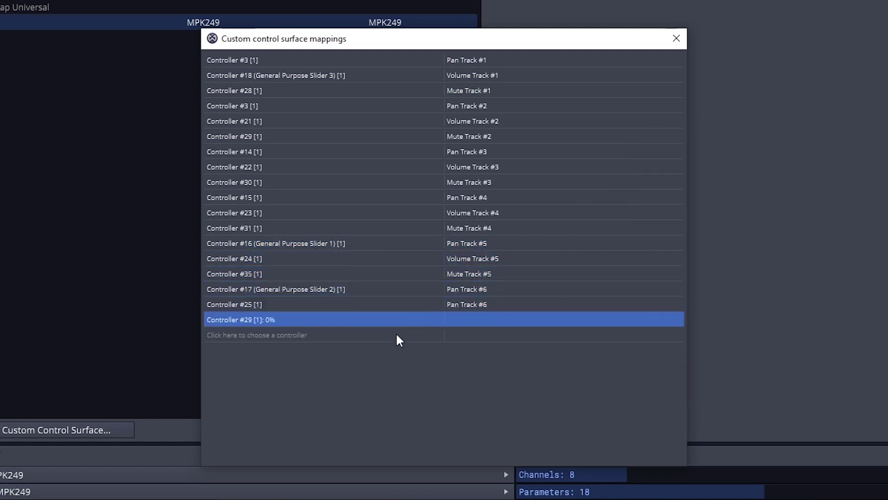
pyautogui.click(472, 319)
pyautogui.moveTo(499, 372)
pyautogui.moveTo(610, 311)
pyautogui.click(689, 279)
# Map Controllers #20, #26, #46 to Track 7 pan, volume, mute, and #19 to Track 8 pan, volume and mute.
pyautogui.click(458, 335)
pyautogui.click(680, 294)
pyautogui.click(458, 349)
pyautogui.click(680, 294)
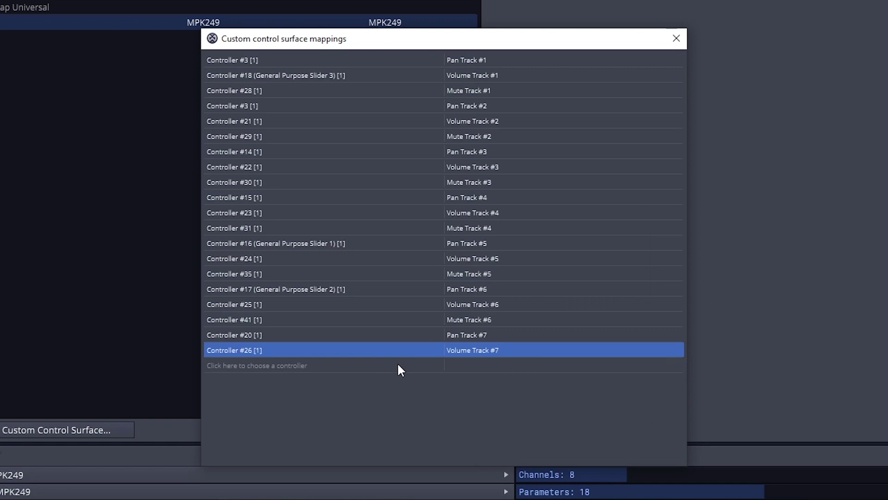
pyautogui.click(458, 365)
pyautogui.click(680, 310)
pyautogui.click(383, 384)
pyautogui.click(458, 381)
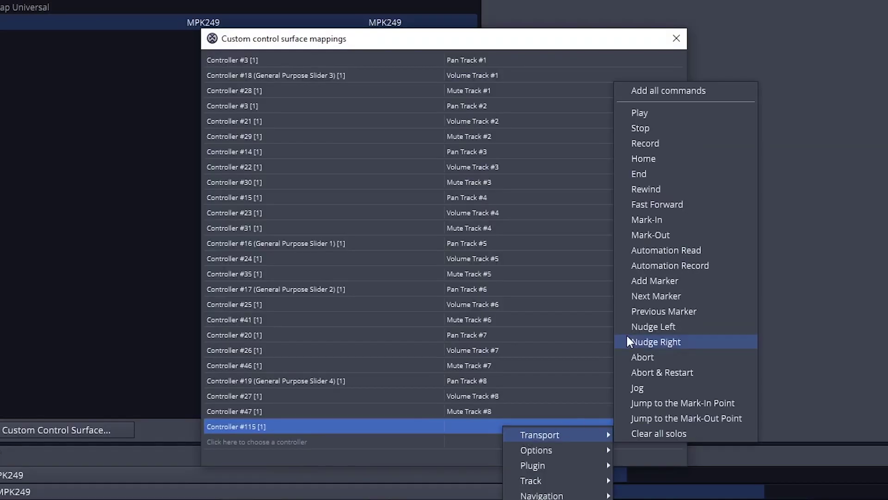
# Assign Rewind, Fast Forward and Stop to Controllers #115, #116 and #117.
pyautogui.click(648, 192)
pyautogui.click(470, 441)
pyautogui.click(629, 216)
pyautogui.click(347, 456)
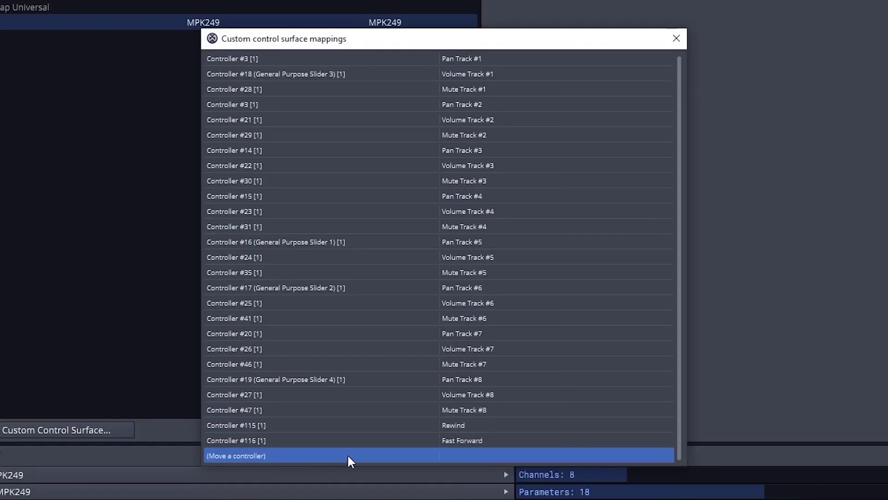
pyautogui.click(482, 454)
pyautogui.moveTo(519, 463)
pyautogui.click(617, 161)
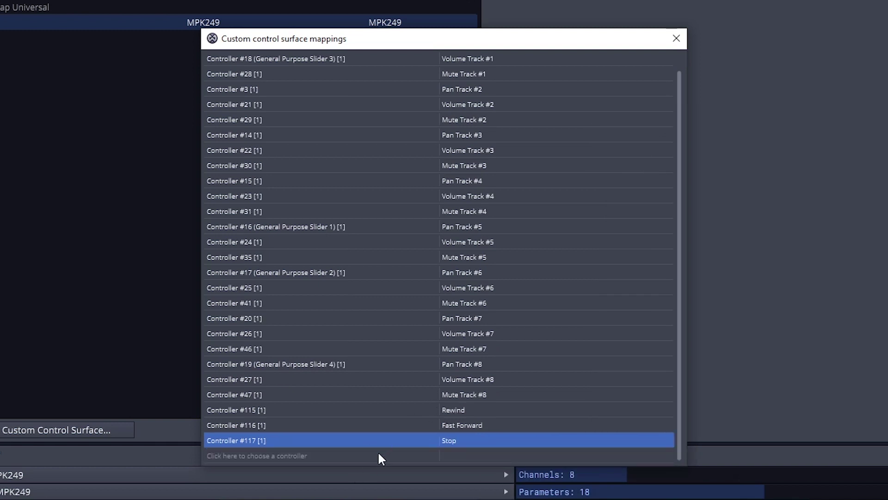
# Assign Play to Controller #118 and Record to Controller #119, then close the mappings.
pyautogui.click(352, 456)
pyautogui.click(465, 455)
pyautogui.click(629, 143)
pyautogui.click(253, 456)
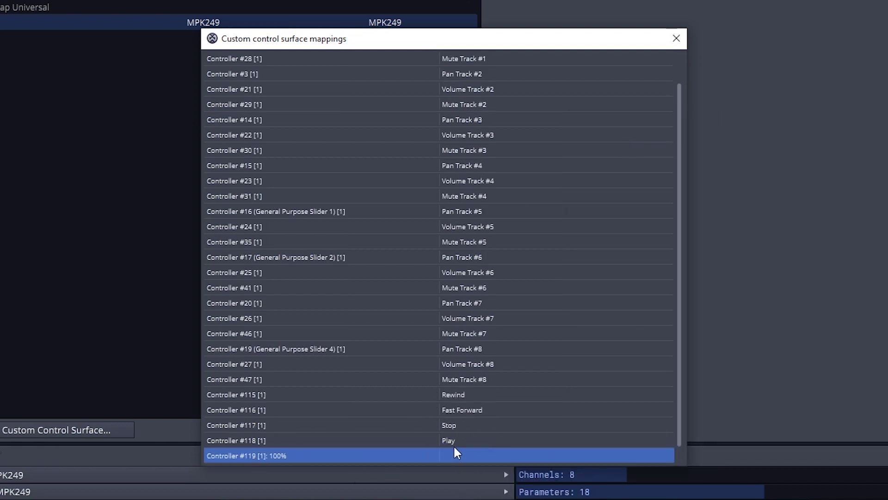
pyautogui.click(454, 451)
pyautogui.click(643, 155)
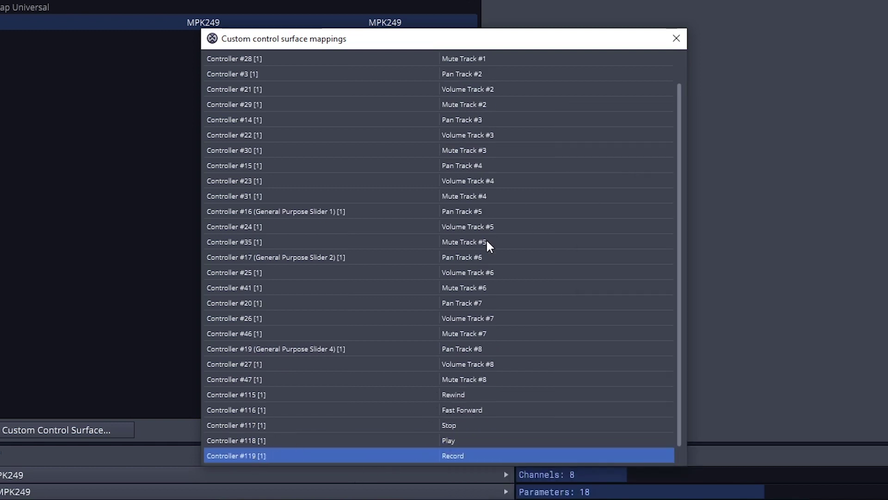
pyautogui.click(676, 38)
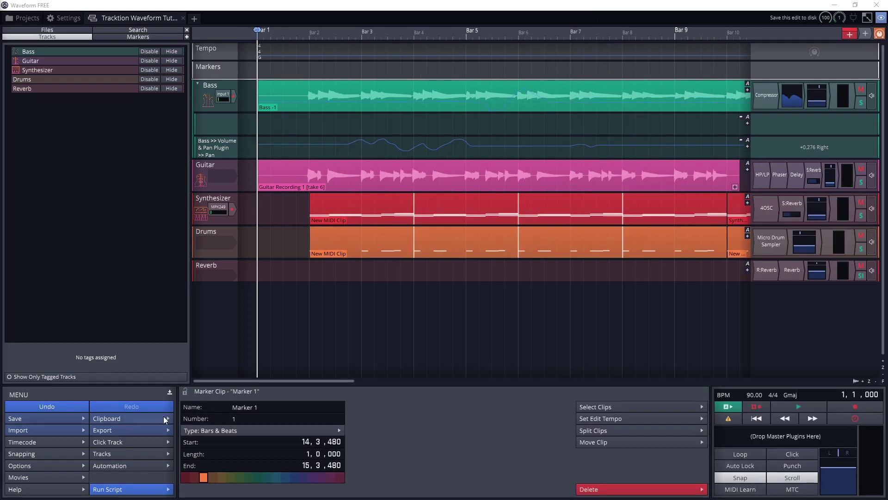
# Turn on MIDI learn and give Scroll left, Scroll up and Scroll down controller buttons.
pyautogui.click(746, 489)
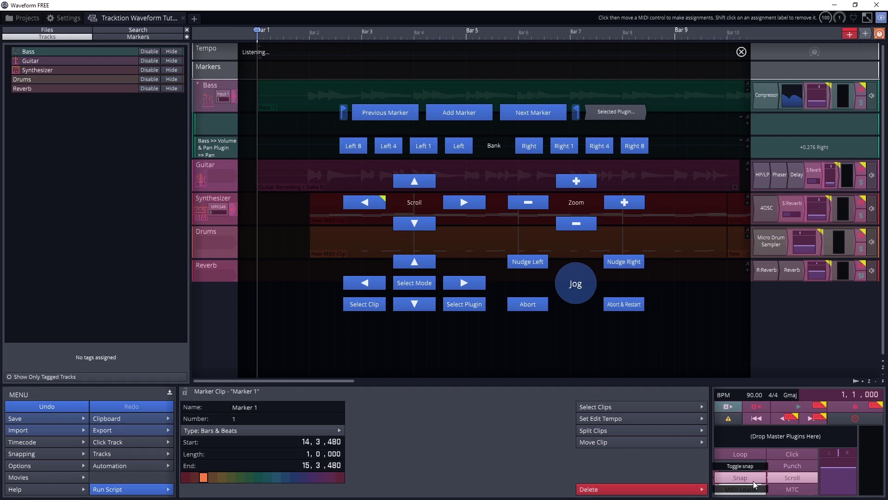
pyautogui.click(378, 206)
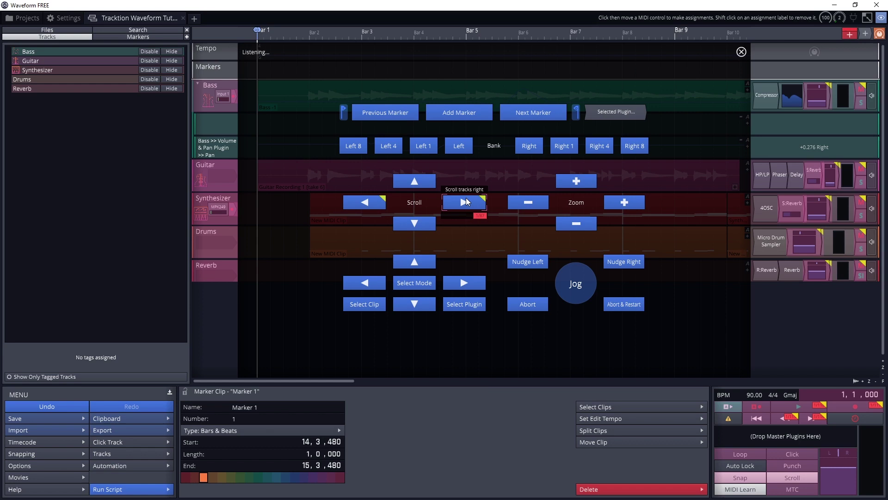
pyautogui.click(380, 200)
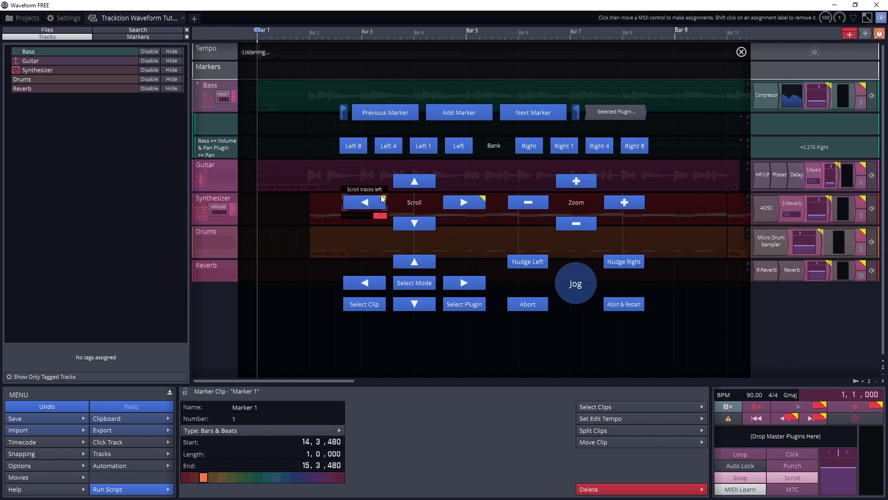
pyautogui.click(415, 180)
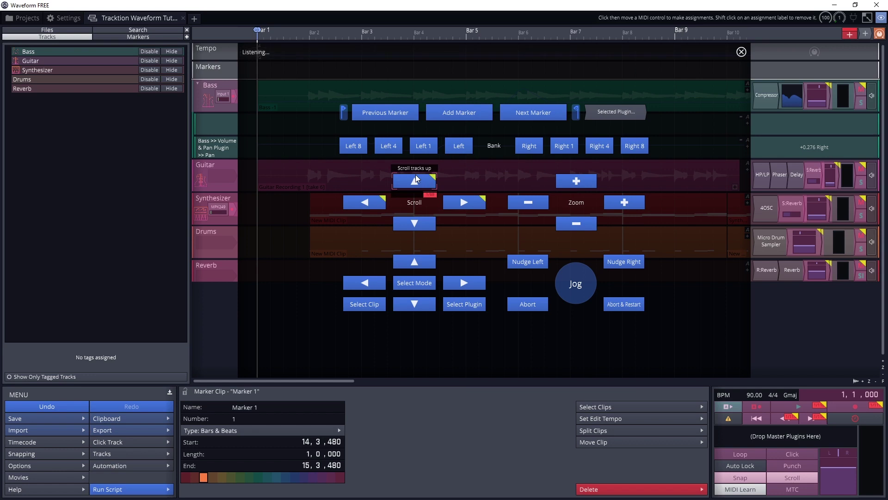
pyautogui.click(415, 222)
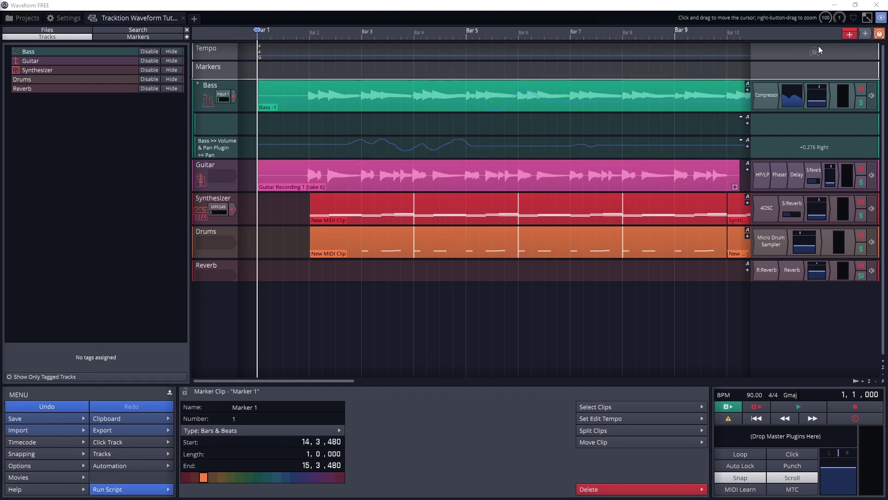
# Add a Compressor/Limiter plugin to the master output.
pyautogui.moveTo(863, 34); pyautogui.dragTo(776, 433)
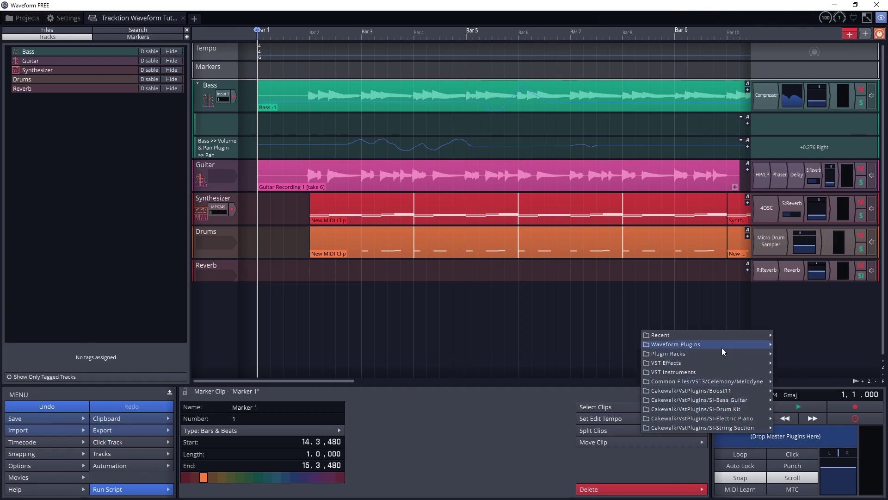
pyautogui.moveTo(724, 351)
pyautogui.moveTo(790, 330)
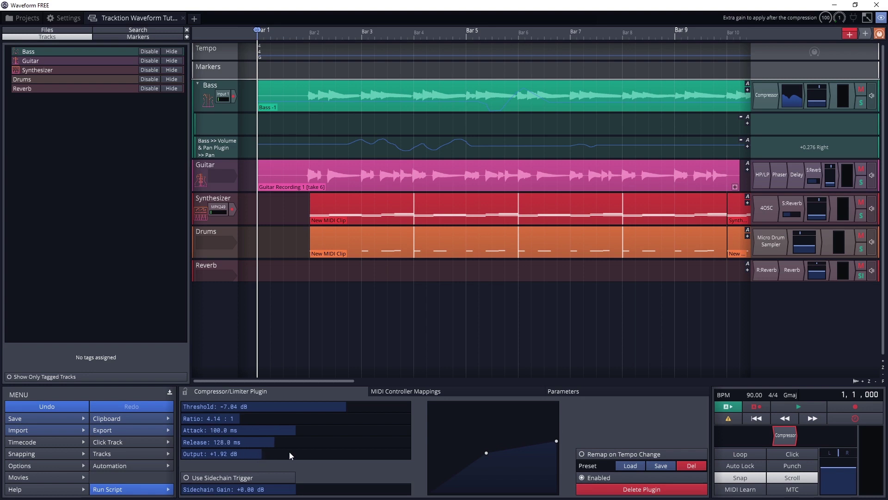
# Play the compressed mix, then set the master volume fade out to 4, 0, 000, leaving fade in at zero.
pyautogui.press('space')
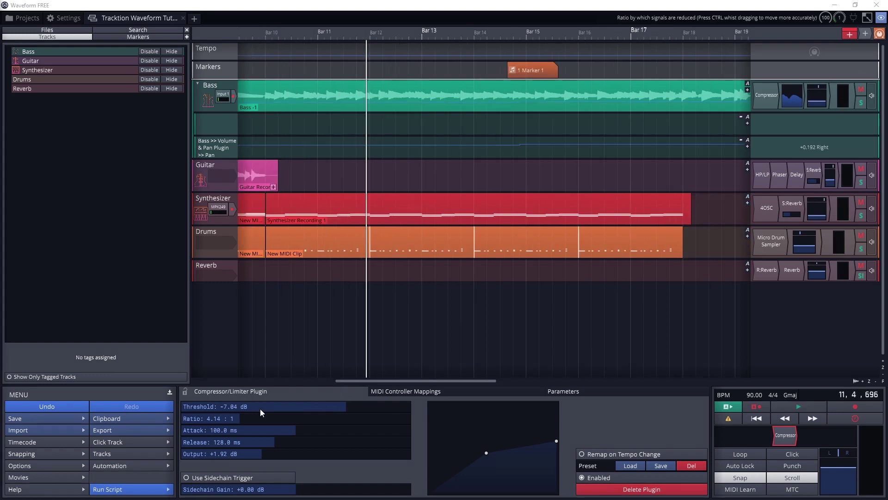
pyautogui.click(834, 483)
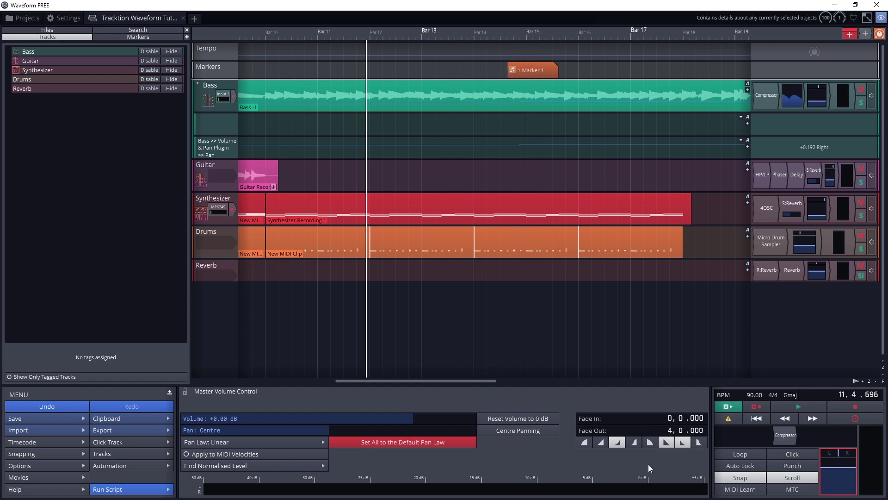
pyautogui.moveTo(493, 381); pyautogui.dragTo(707, 365)
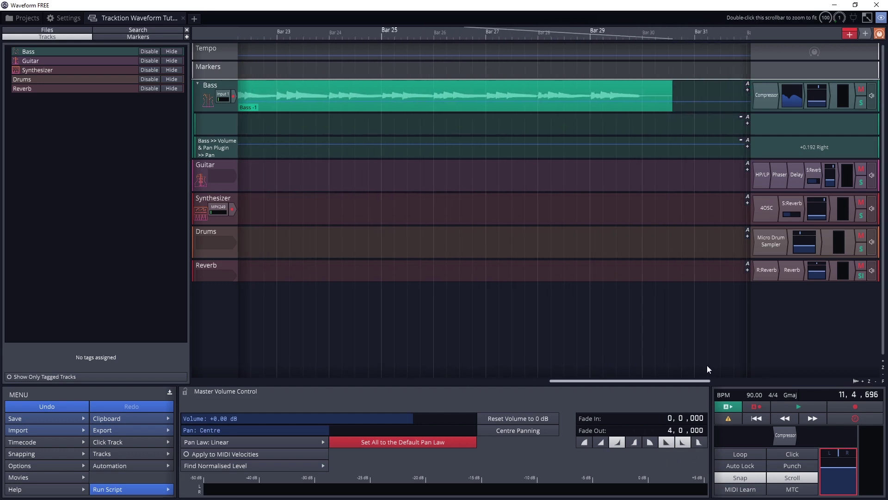
# Play the song briefly and stop it, dismissing the timeline ruler options.
pyautogui.press('space')
pyautogui.rightClick(403, 32)
pyautogui.click(526, 127)
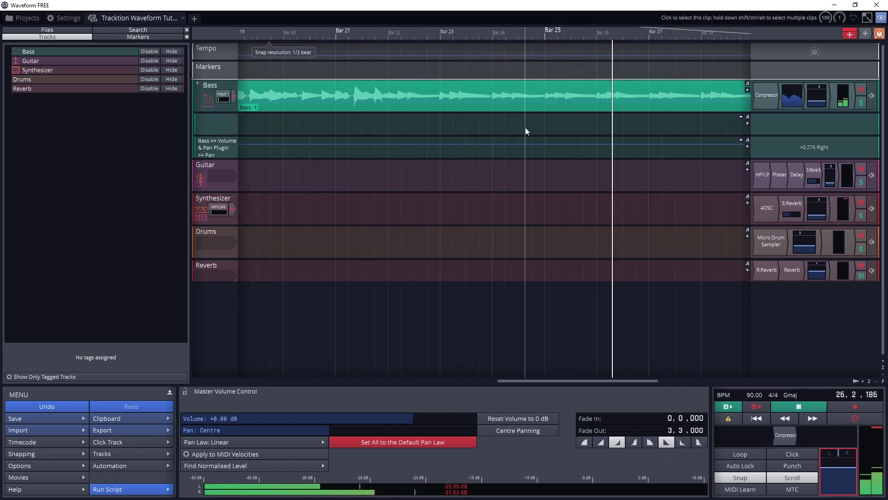
pyautogui.press('space')
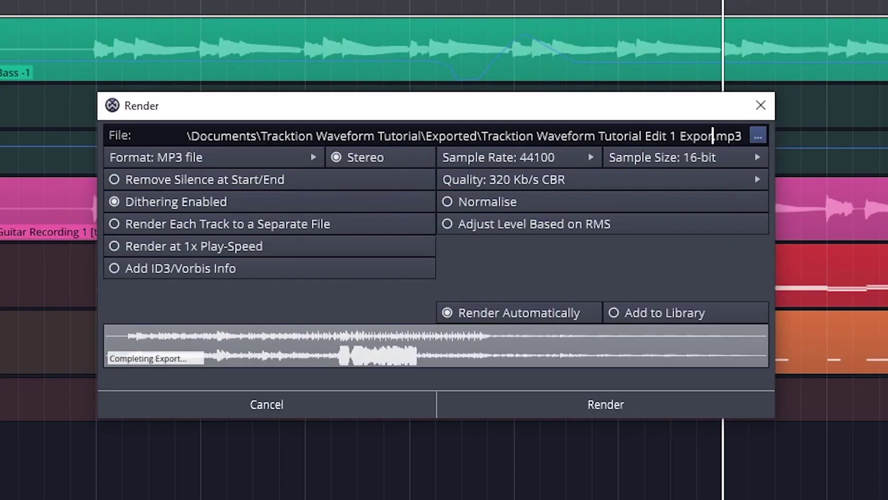
# Rename the MP3 export file to 'Demo Song' and confirm its save location via Browse.
pyautogui.press('Left')
pyautogui.press('Left')
pyautogui.press('Left')
pyautogui.press('Left')
pyautogui.press('Left')
pyautogui.press('Left')
pyautogui.press('Left')
pyautogui.press('Left')
pyautogui.press('Left')
pyautogui.press('Left')
pyautogui.write('De')
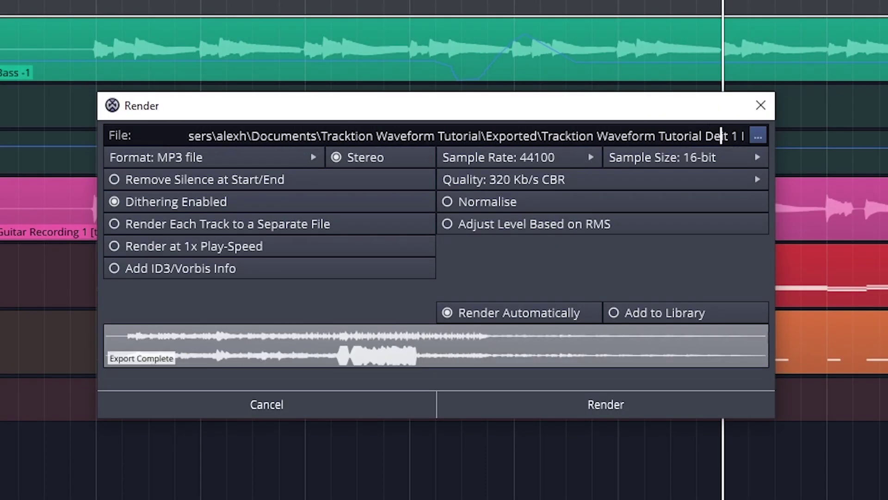
pyautogui.write('mo Song')
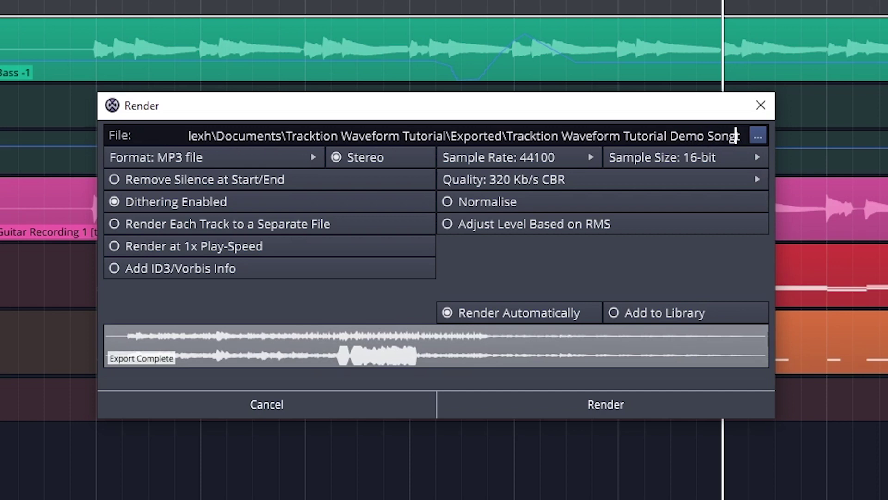
pyautogui.press('Delete')
pyautogui.press('Delete')
pyautogui.press('Delete')
pyautogui.press('Delete')
pyautogui.press('Delete')
pyautogui.press('Delete')
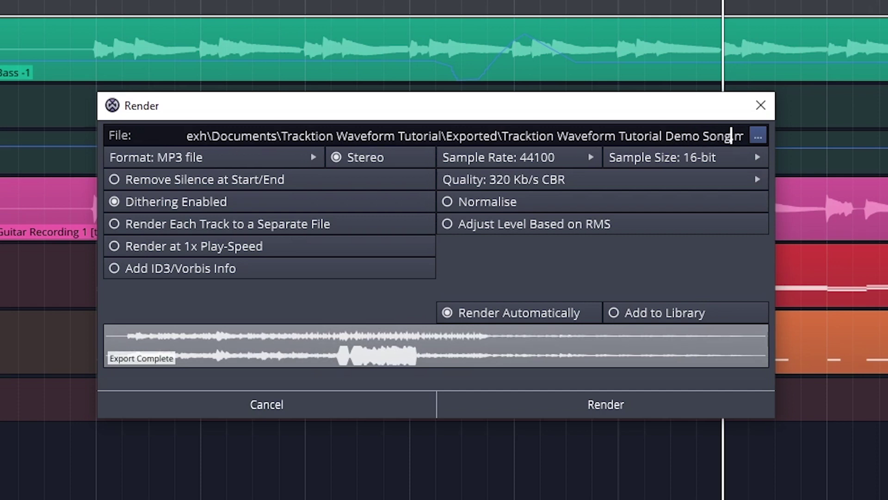
pyautogui.click(758, 135)
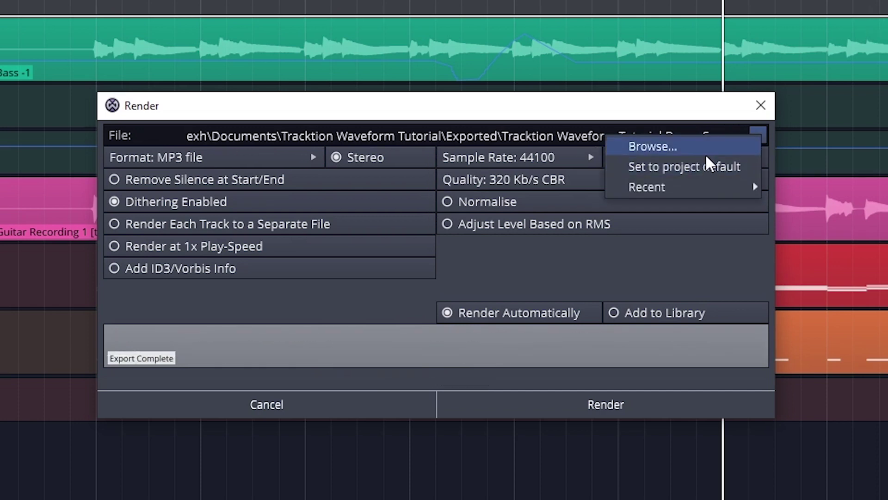
pyautogui.click(704, 153)
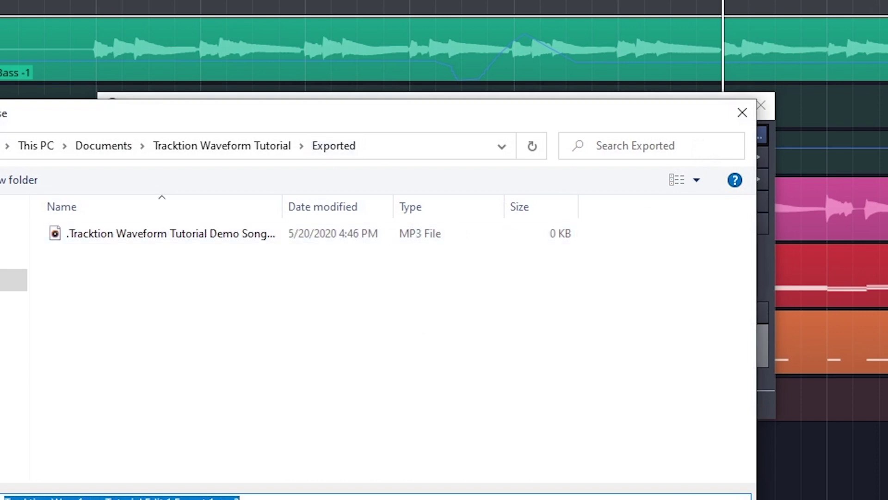
pyautogui.press('Return')
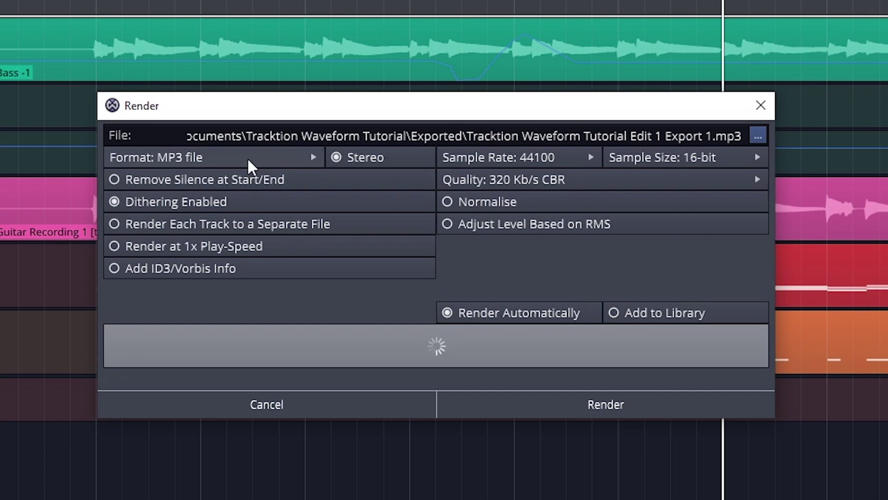
# Keep the export at 320 Kb/s CBR quality, 44100 Hz sample rate and 16-bit sample size.
pyautogui.click(525, 181)
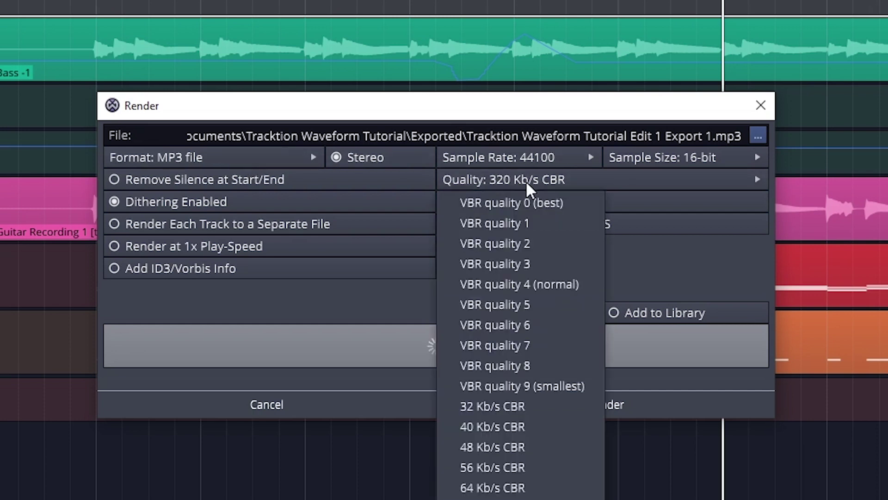
pyautogui.click(526, 181)
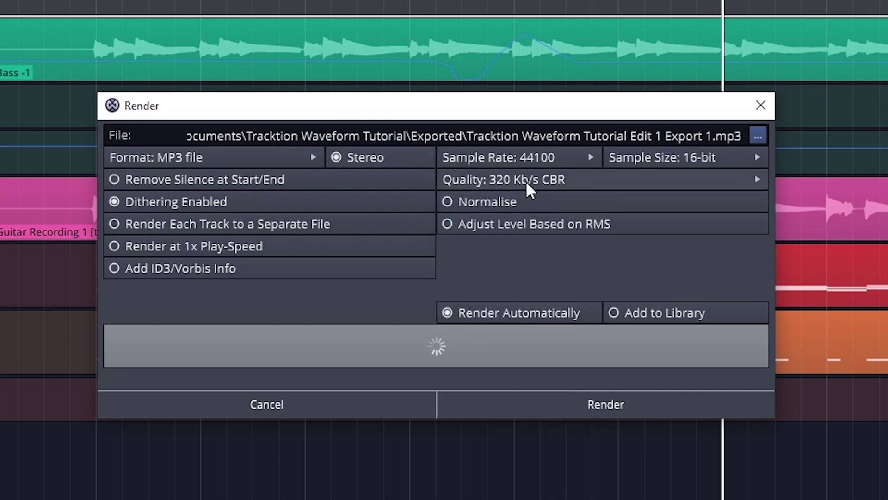
pyautogui.click(540, 157)
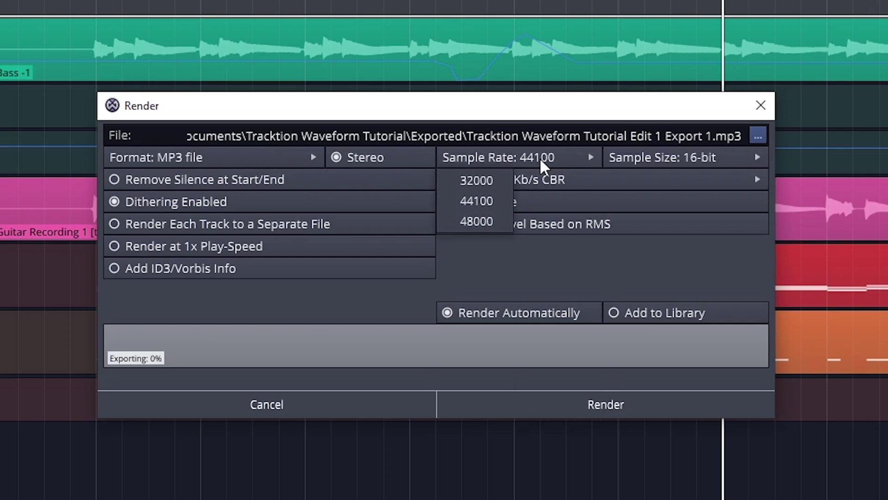
pyautogui.click(540, 157)
pyautogui.click(625, 159)
pyautogui.click(624, 159)
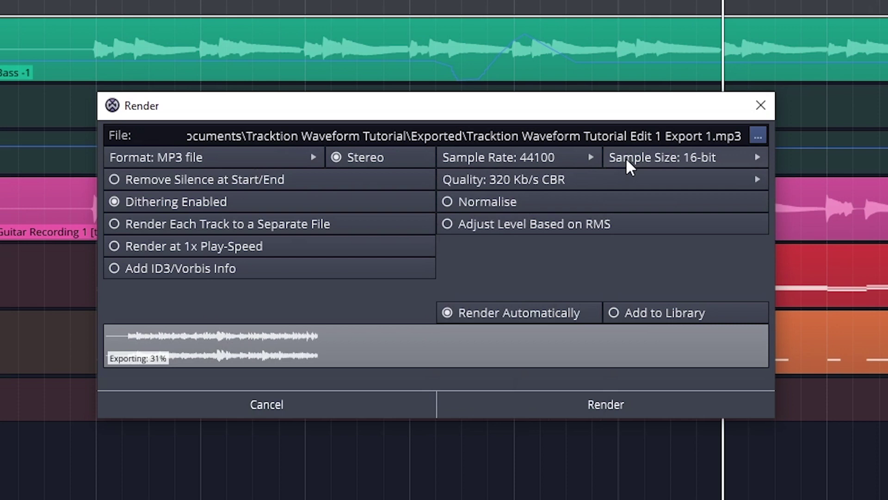
# Switch the export format to WAV file and render the full song.
pyautogui.click(240, 160)
pyautogui.click(202, 178)
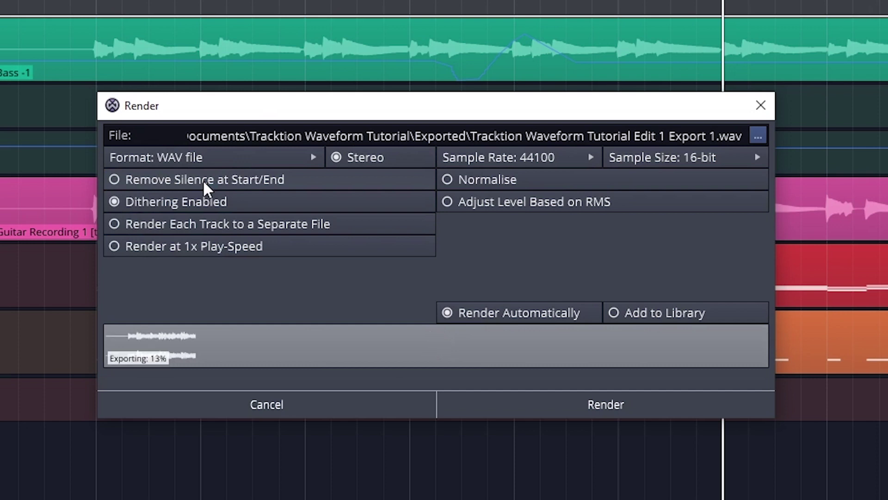
pyautogui.doubleClick(199, 199)
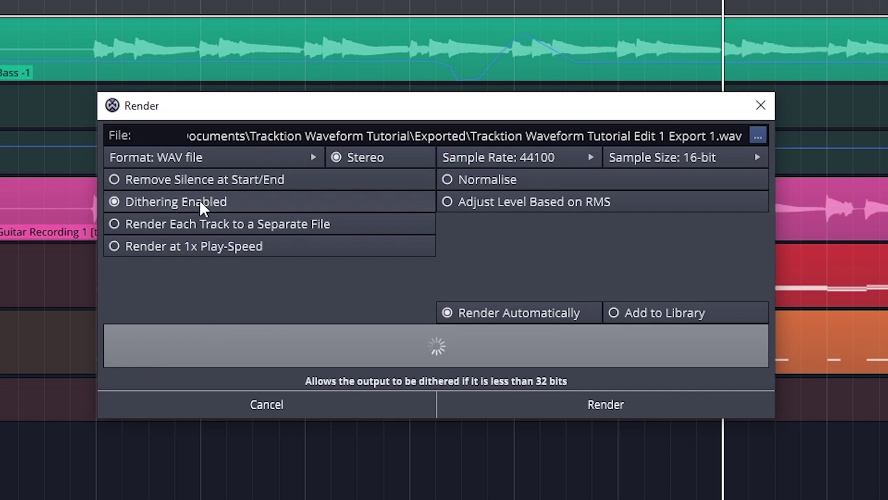
pyautogui.click(548, 407)
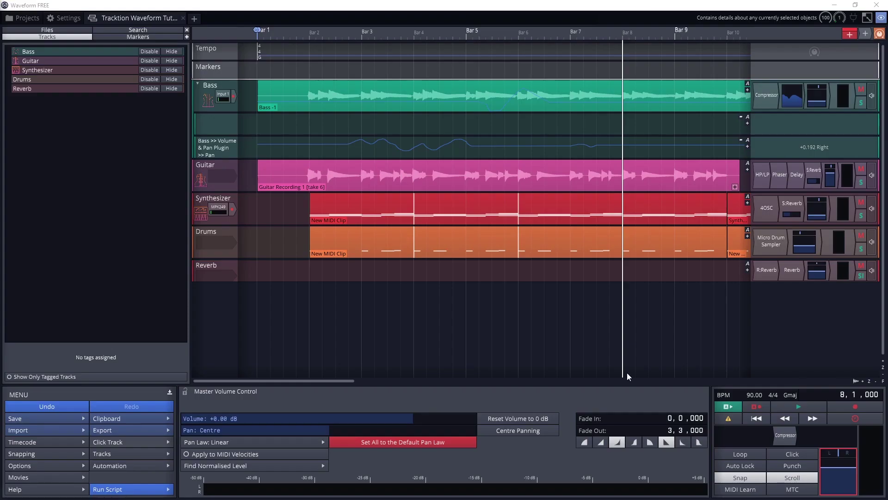
# Render only the marked loop region as 'Demo - Loop Region'.
pyautogui.moveTo(599, 28); pyautogui.dragTo(646, 44)
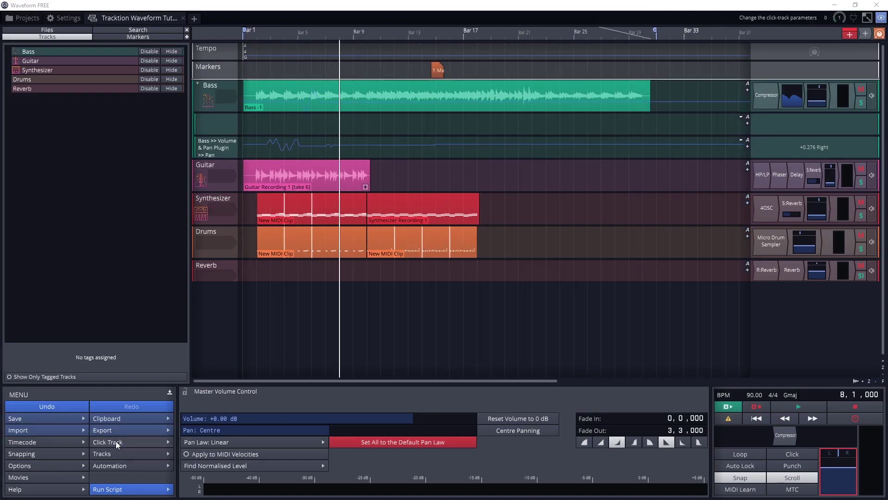
pyautogui.click(421, 227)
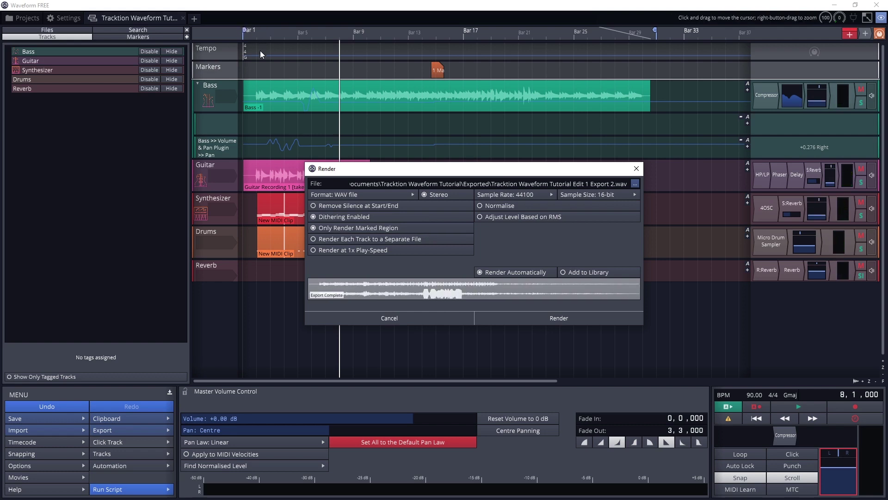
pyautogui.moveTo(606, 184); pyautogui.dragTo(574, 184)
pyautogui.write('Demo - Loop Region')
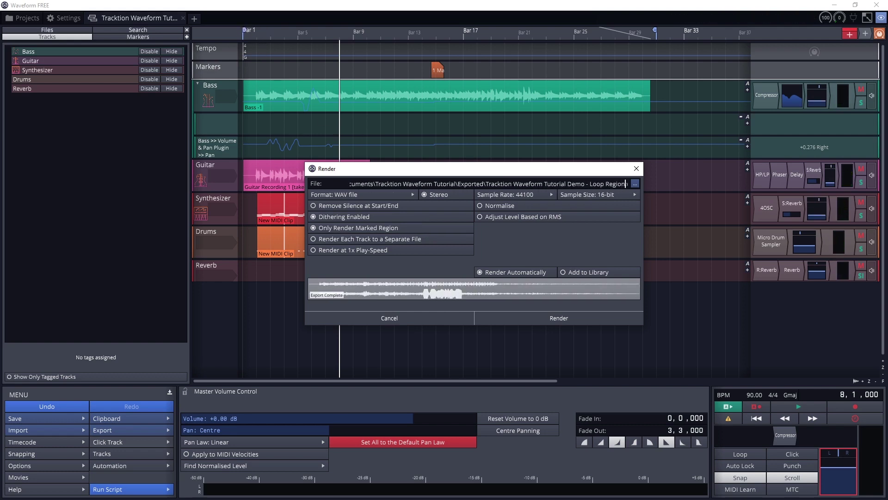
pyautogui.click(514, 317)
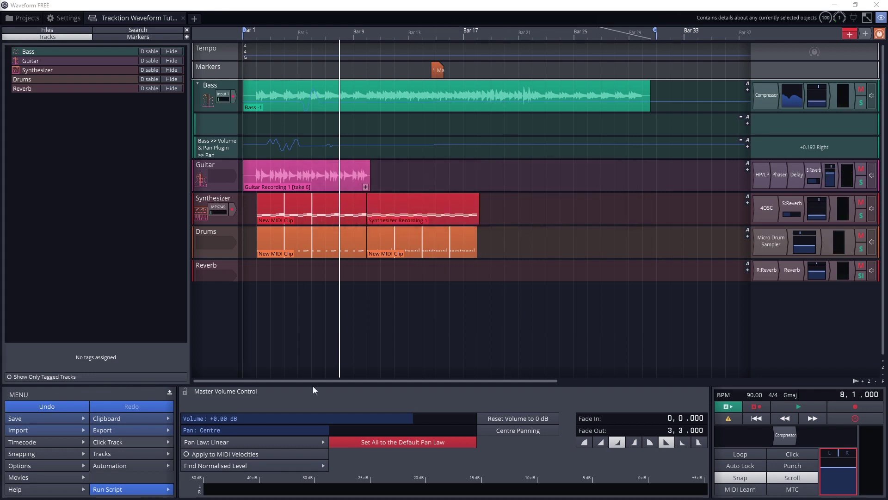
# Reopen the render settings and paste in the new file name for the bass-only export.
pyautogui.click(106, 429)
pyautogui.click(121, 442)
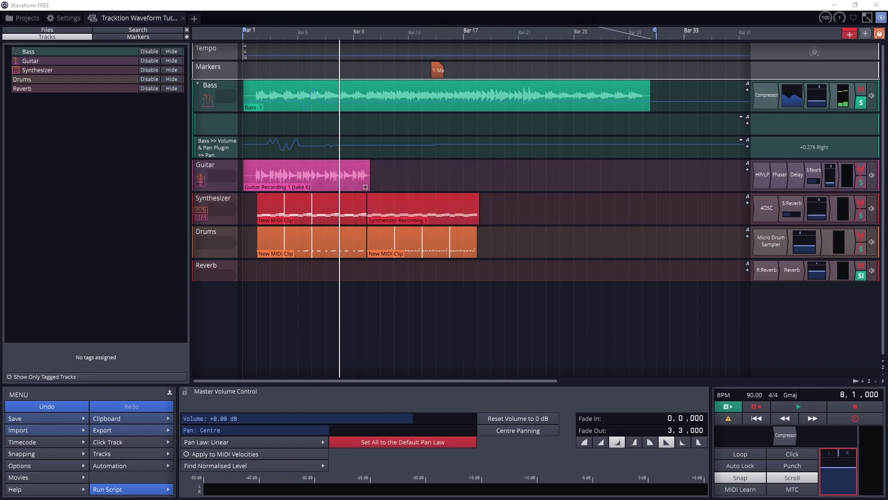
pyautogui.write('Demo - Bass')
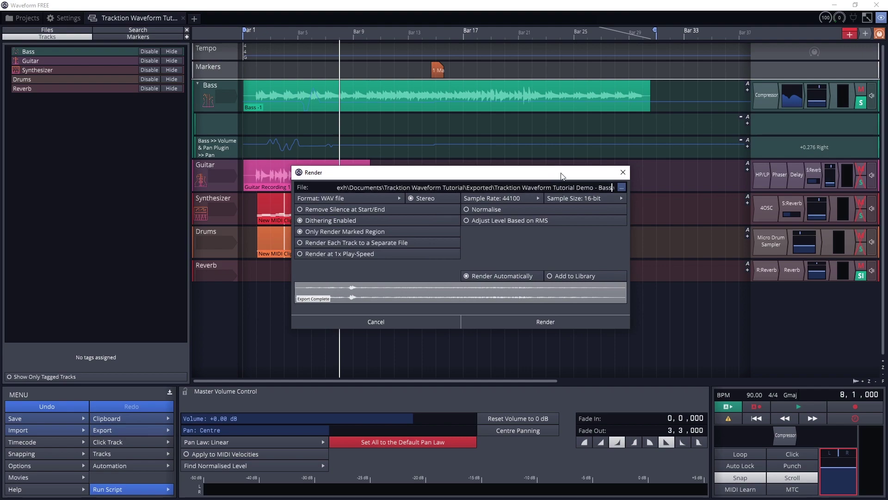